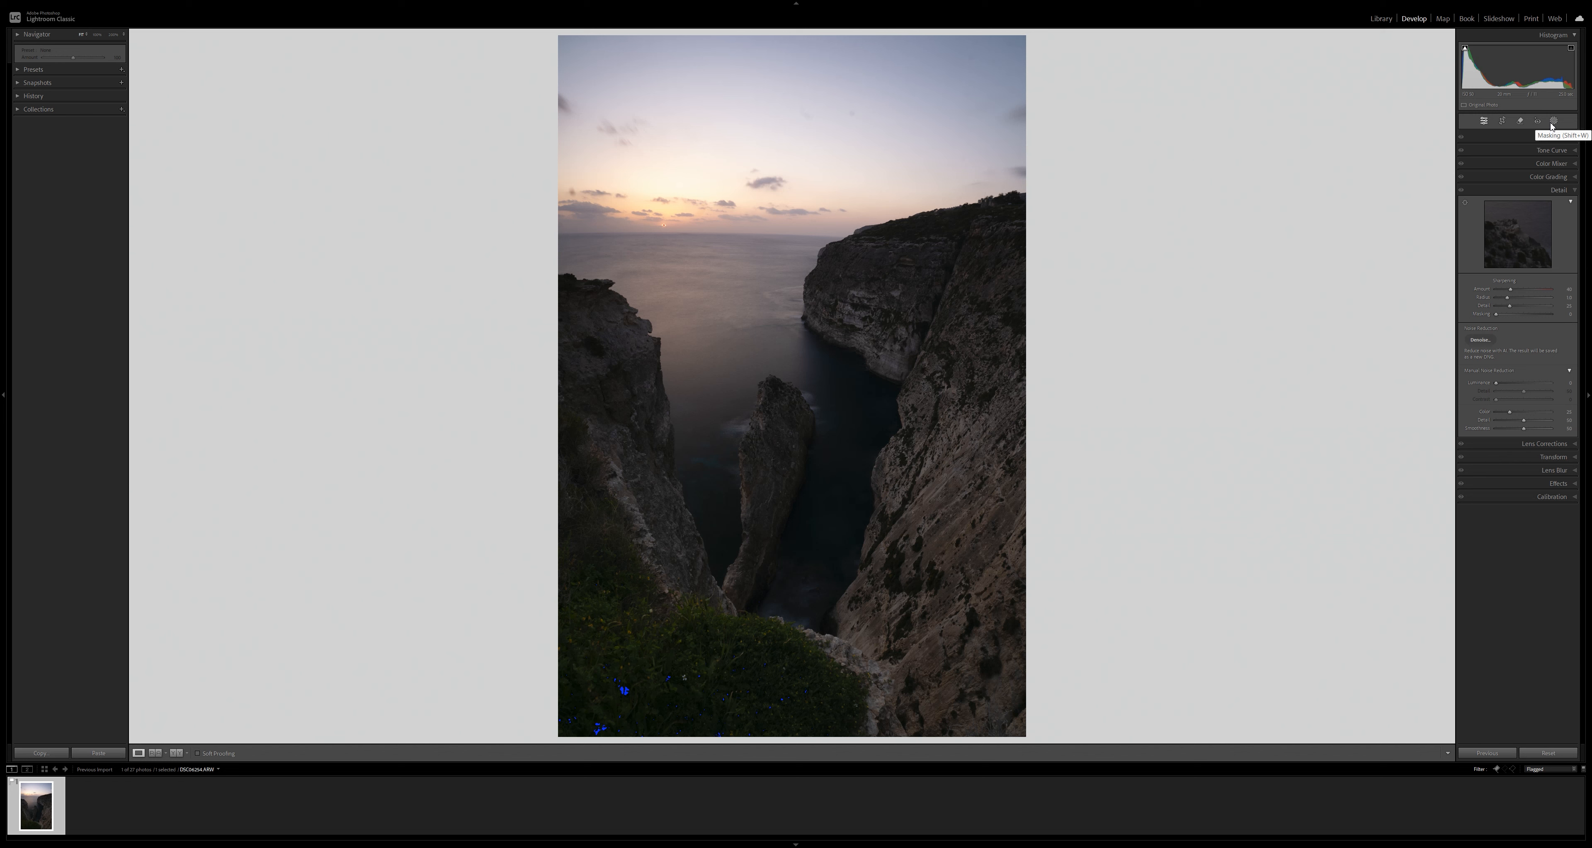
Step: Enable chromatic aberration removal and lens profile corrections for the cliff sunset photo
click(1554, 189)
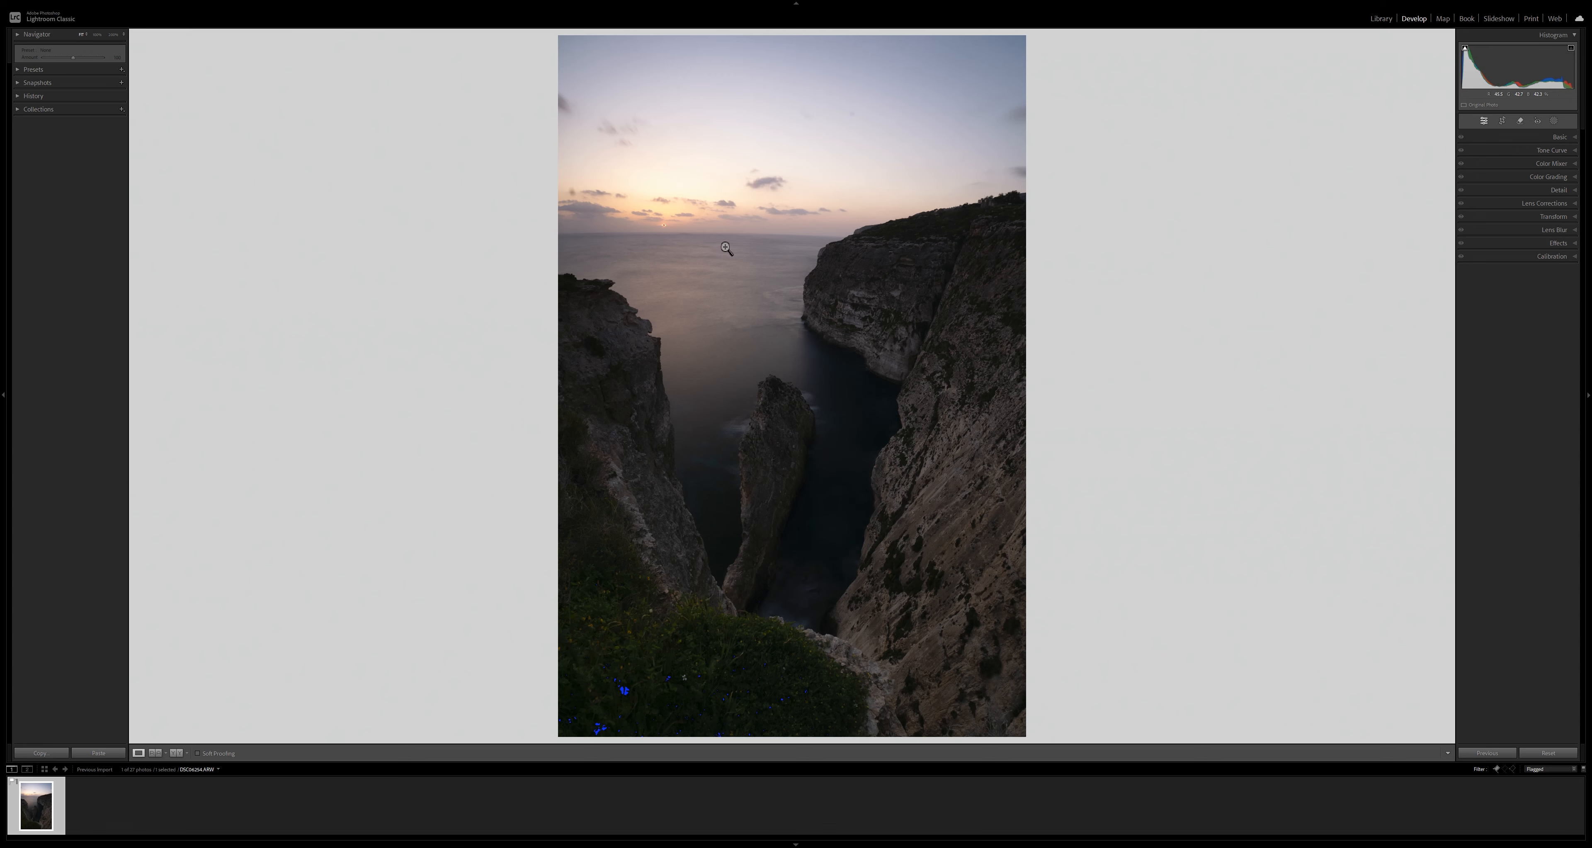
click(665, 226)
drag(683, 220, 668, 279)
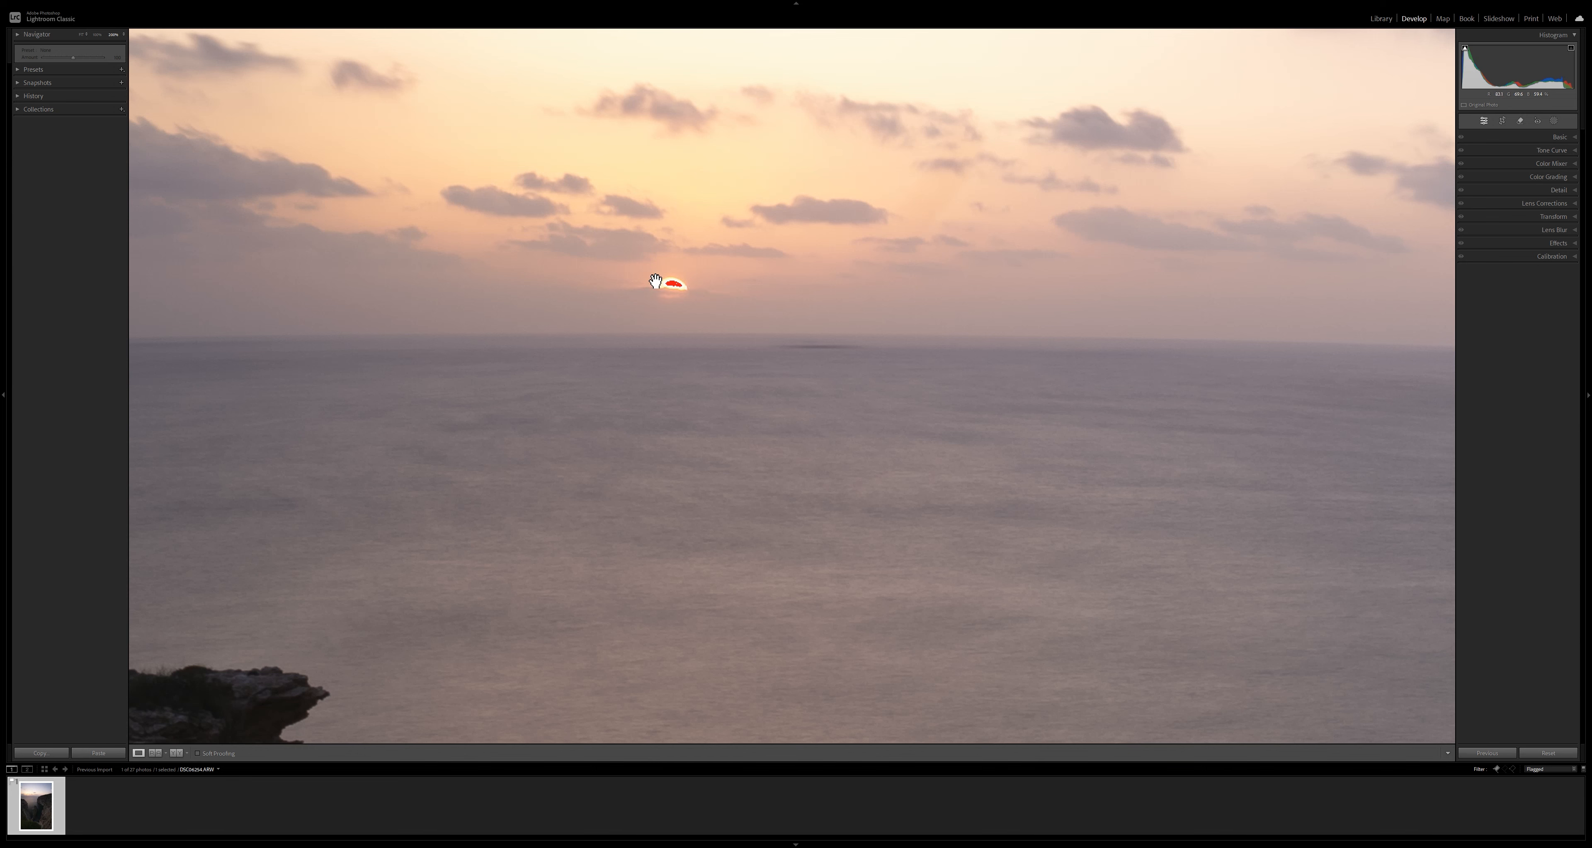
click(683, 299)
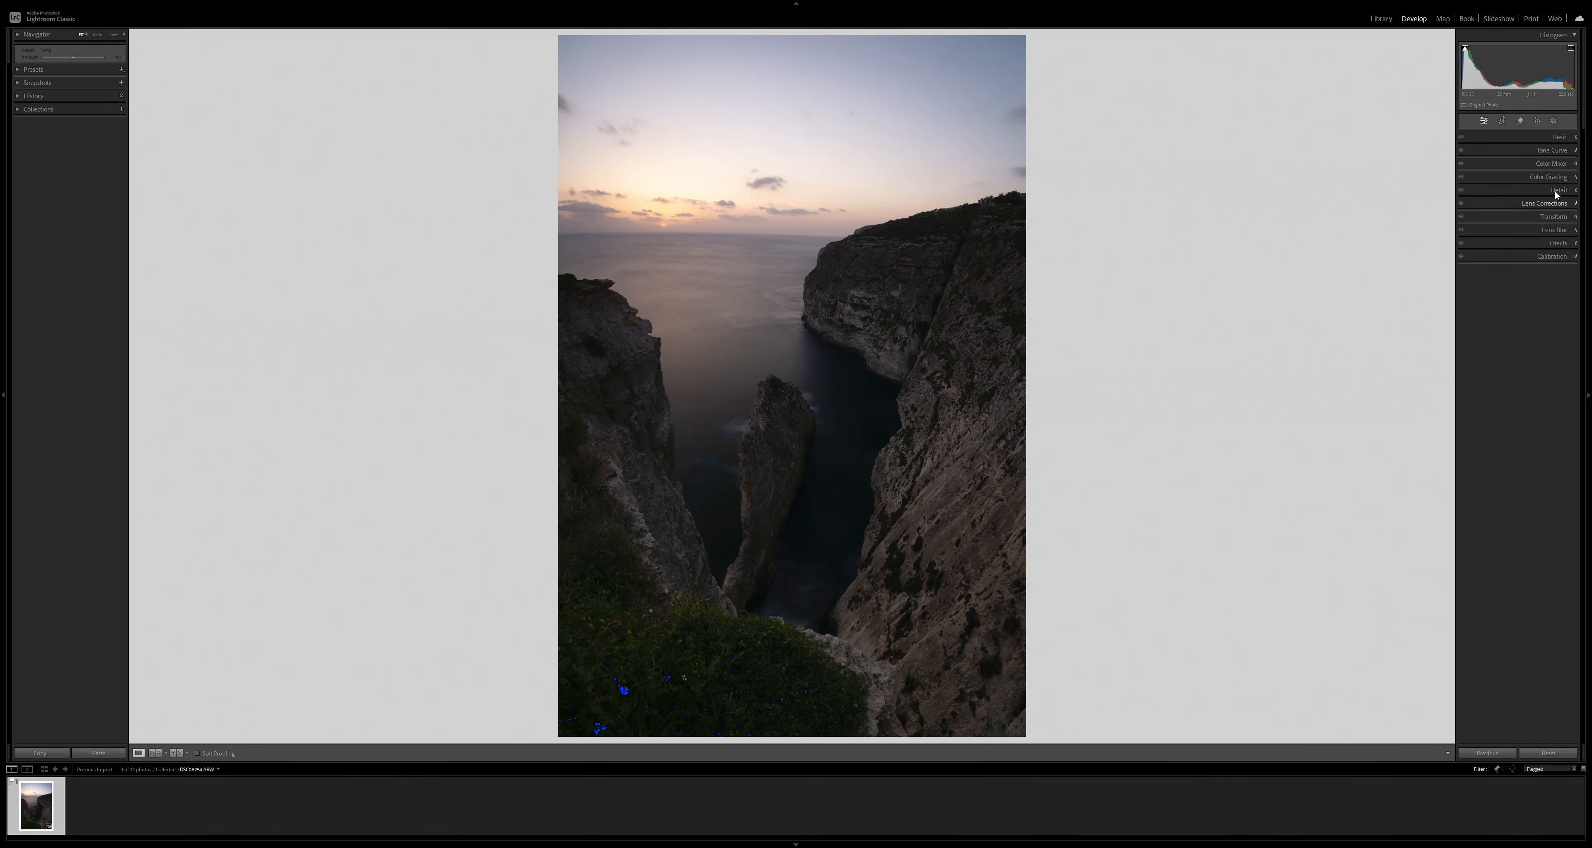
click(1573, 207)
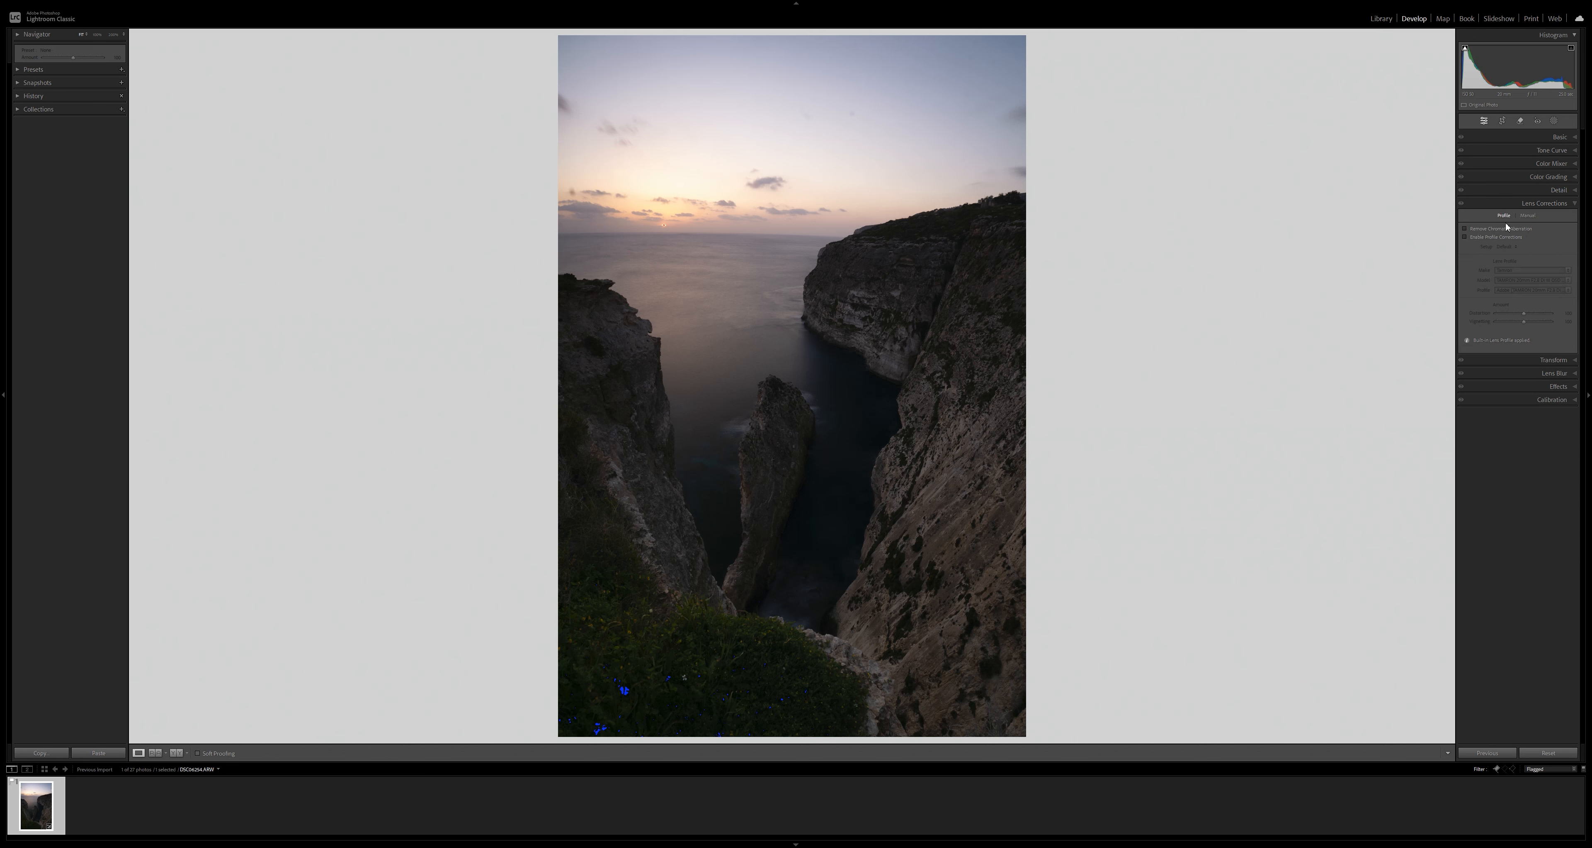
click(1504, 238)
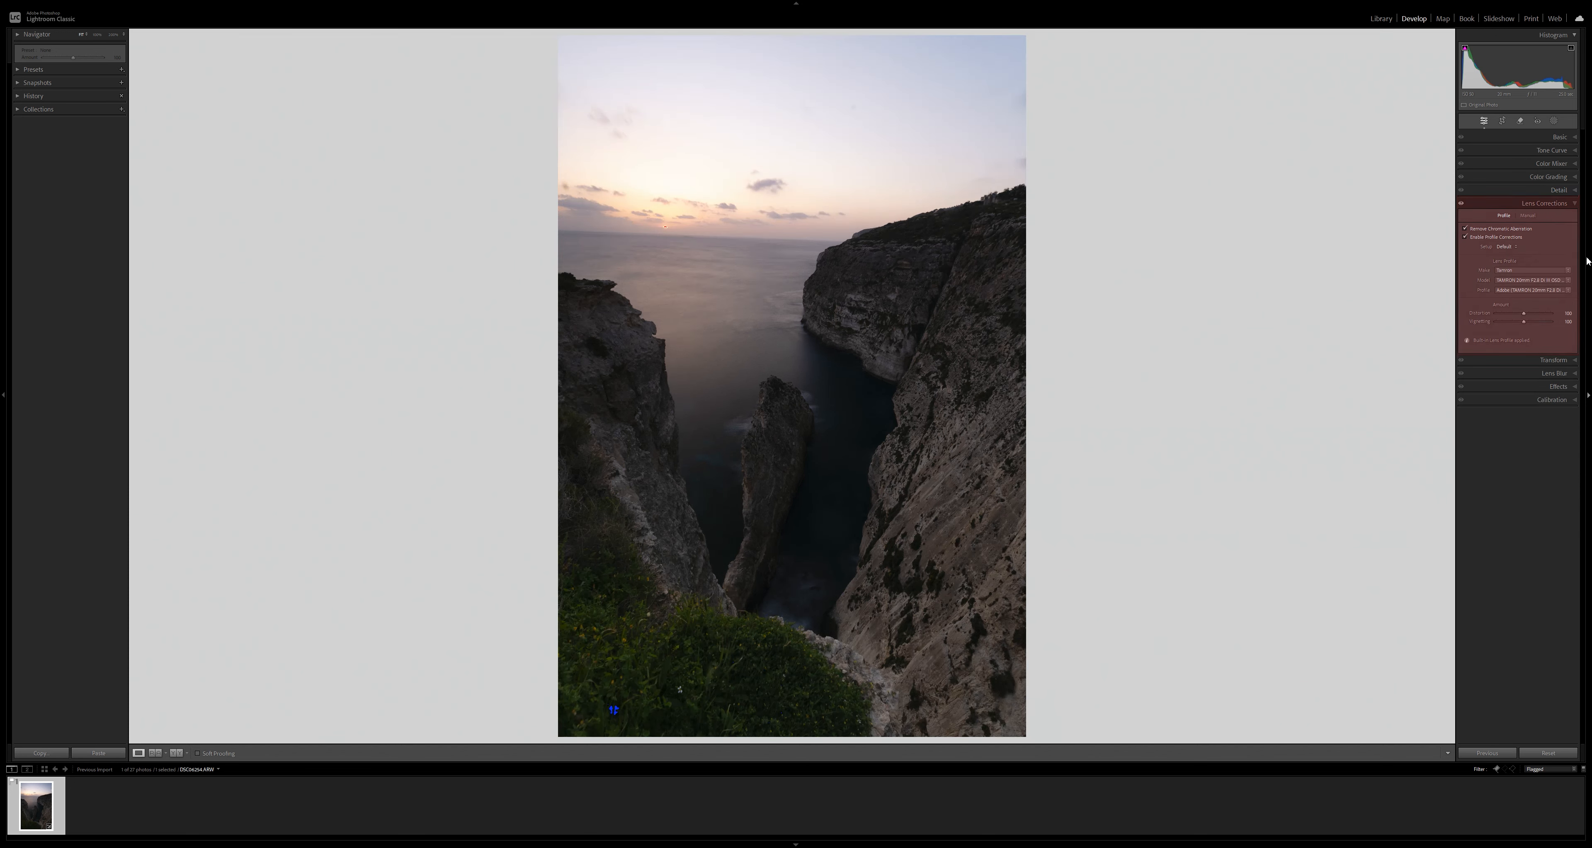
click(1573, 207)
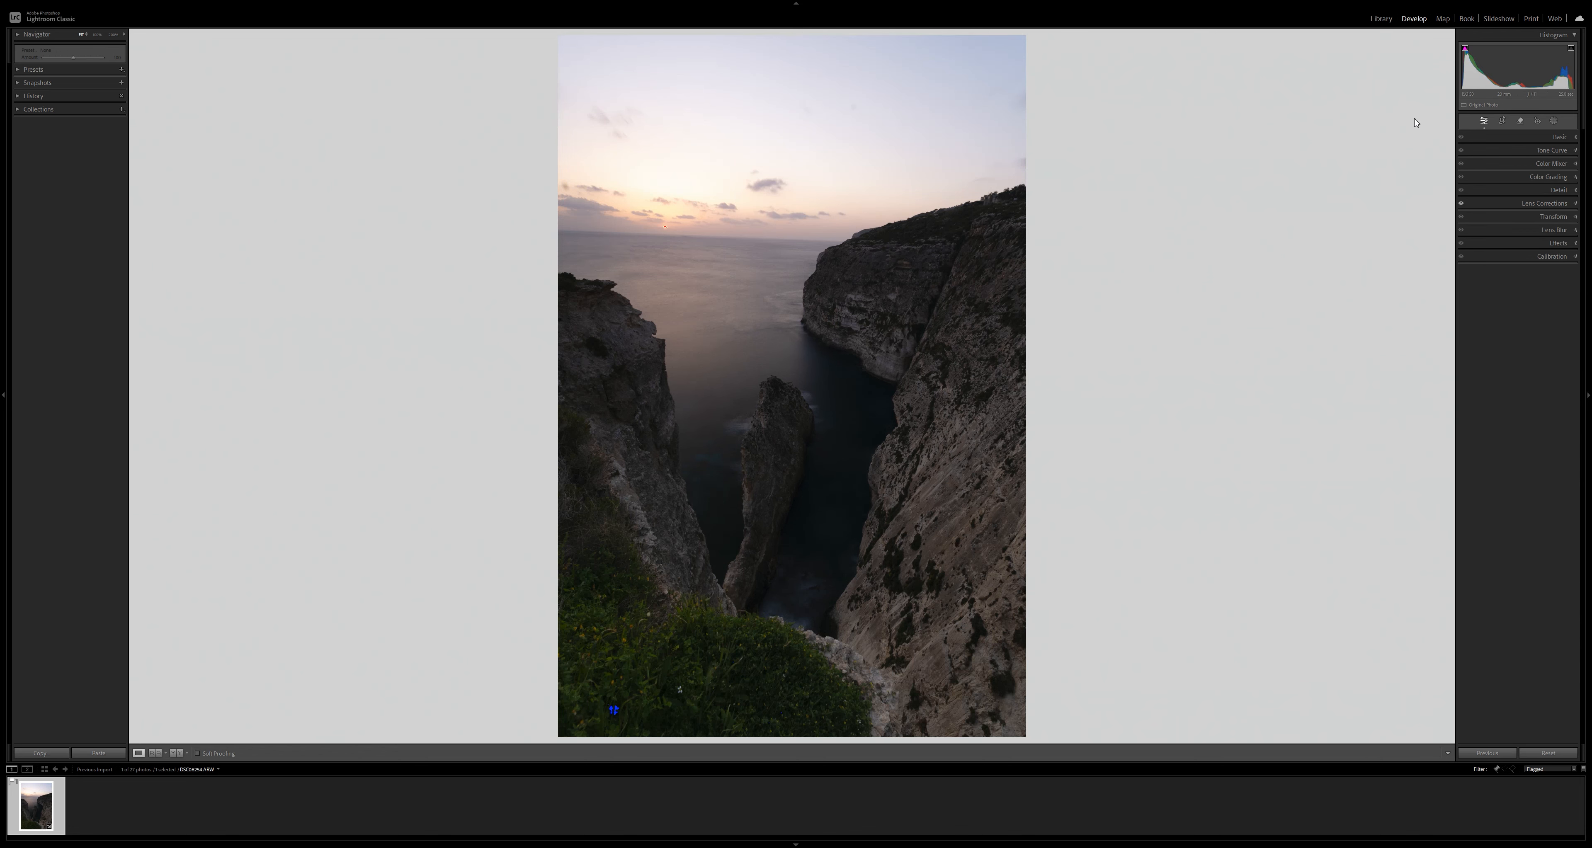
Step: Straighten the photo by rotating the crop slightly counterclockwise so the sea horizon is level
click(1503, 121)
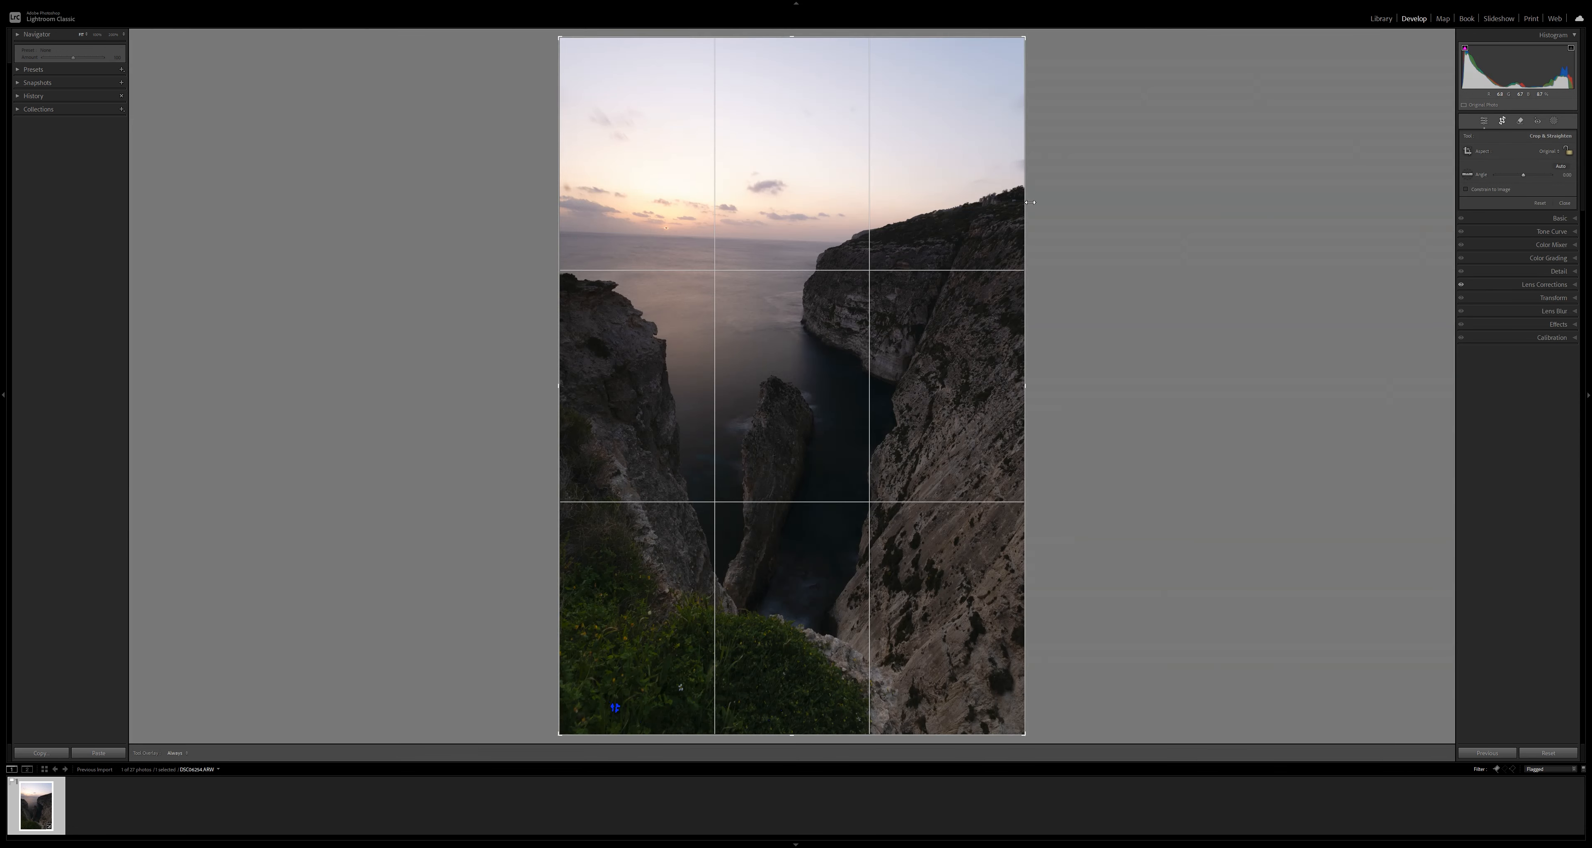
drag(1039, 211, 1038, 197)
key(Return)
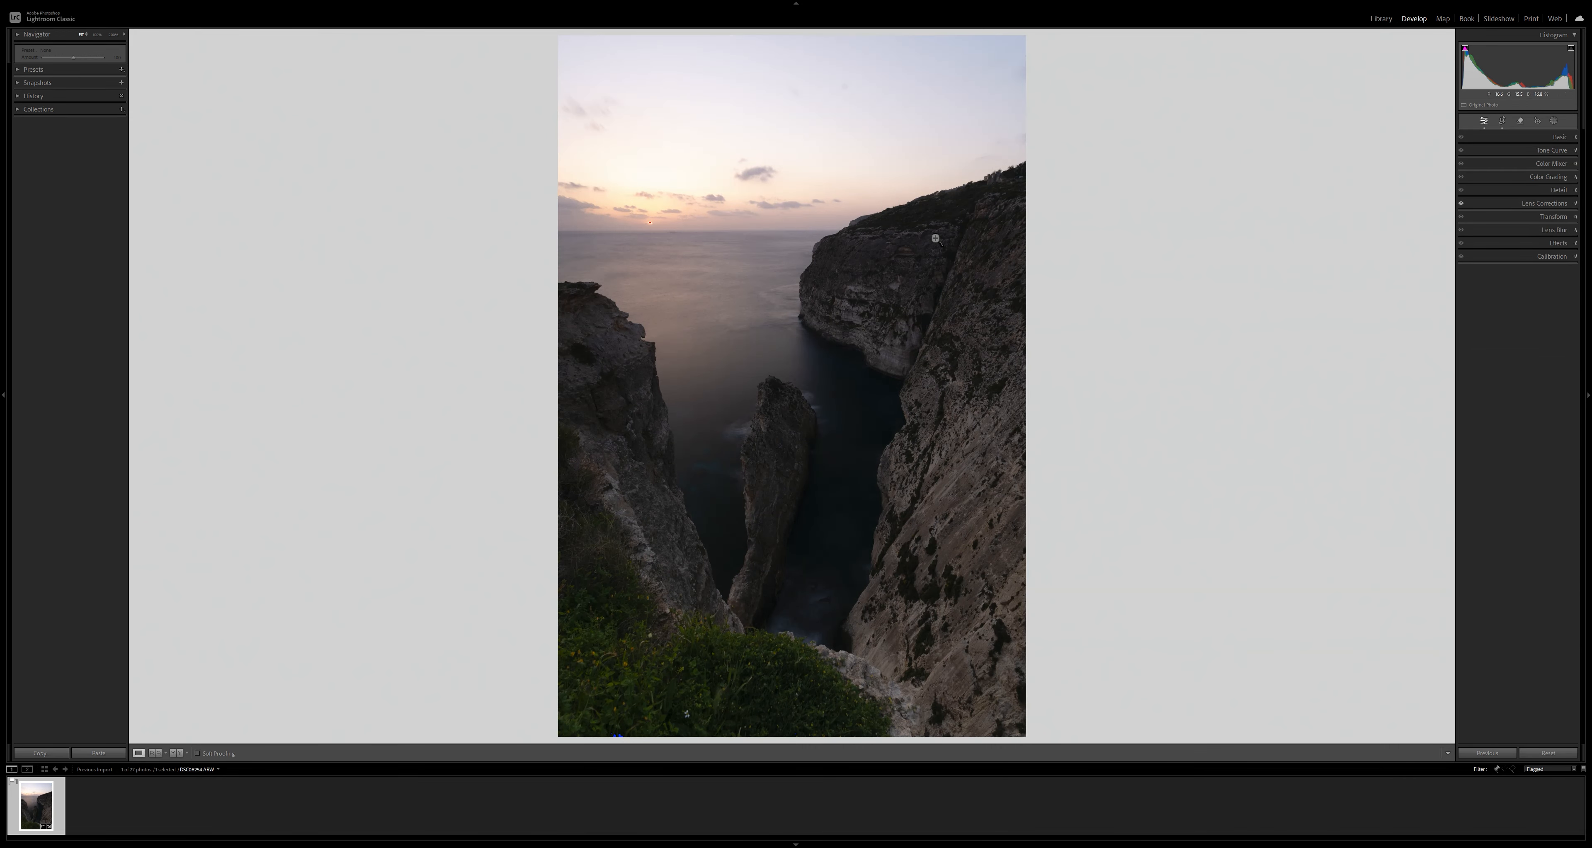
Step: Pull the highlights down strongly to recover the sunset sky and lift the shadows to brighten the cliffs
click(1571, 137)
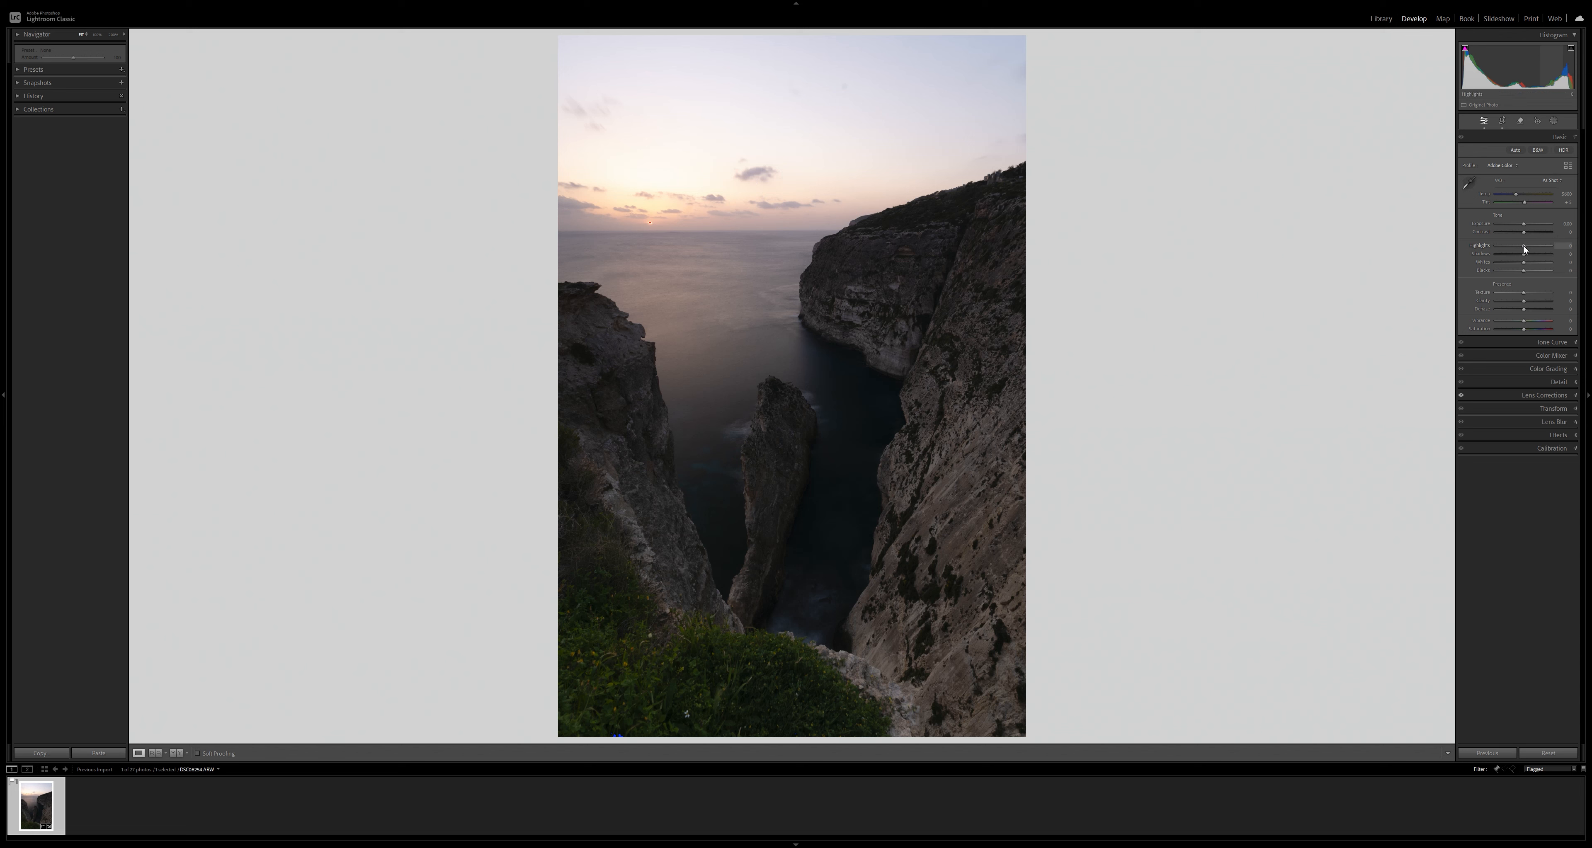
drag(1524, 245, 1505, 244)
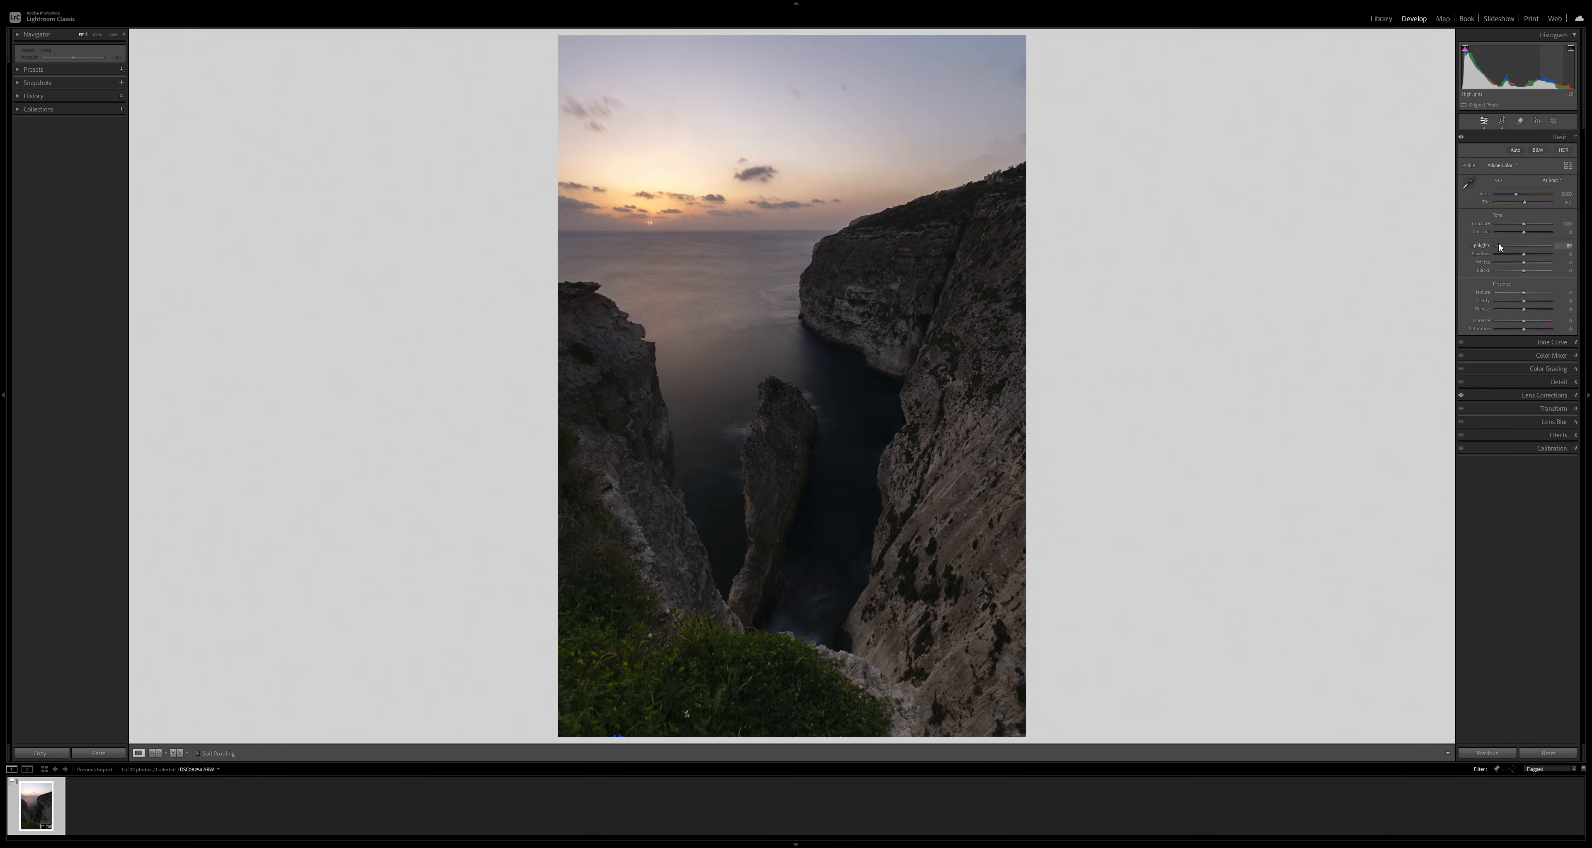
drag(1498, 245, 1496, 246)
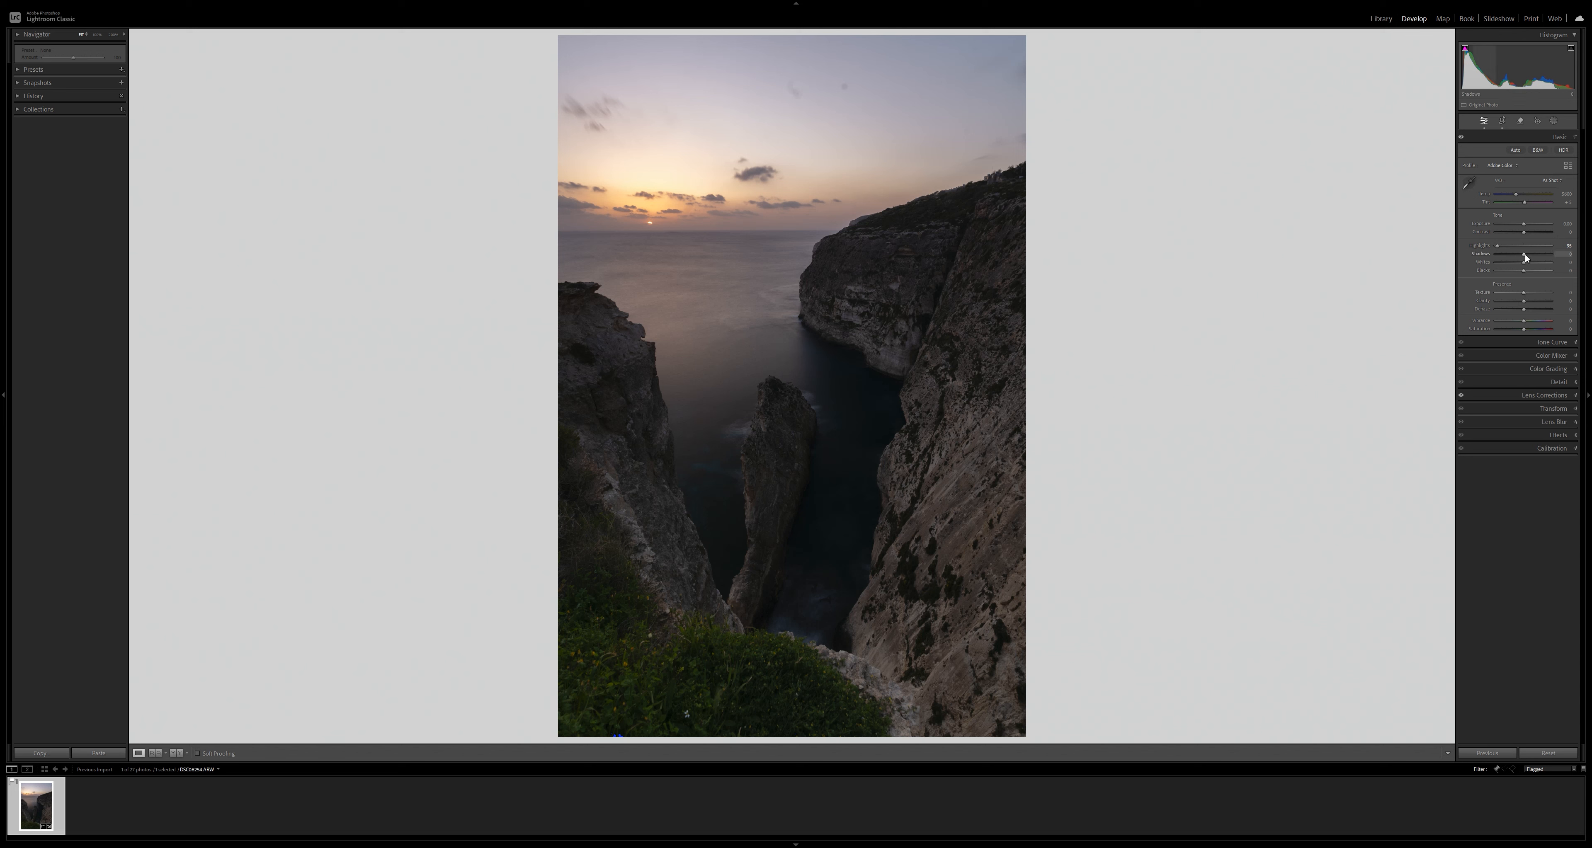
drag(1526, 258, 1547, 261)
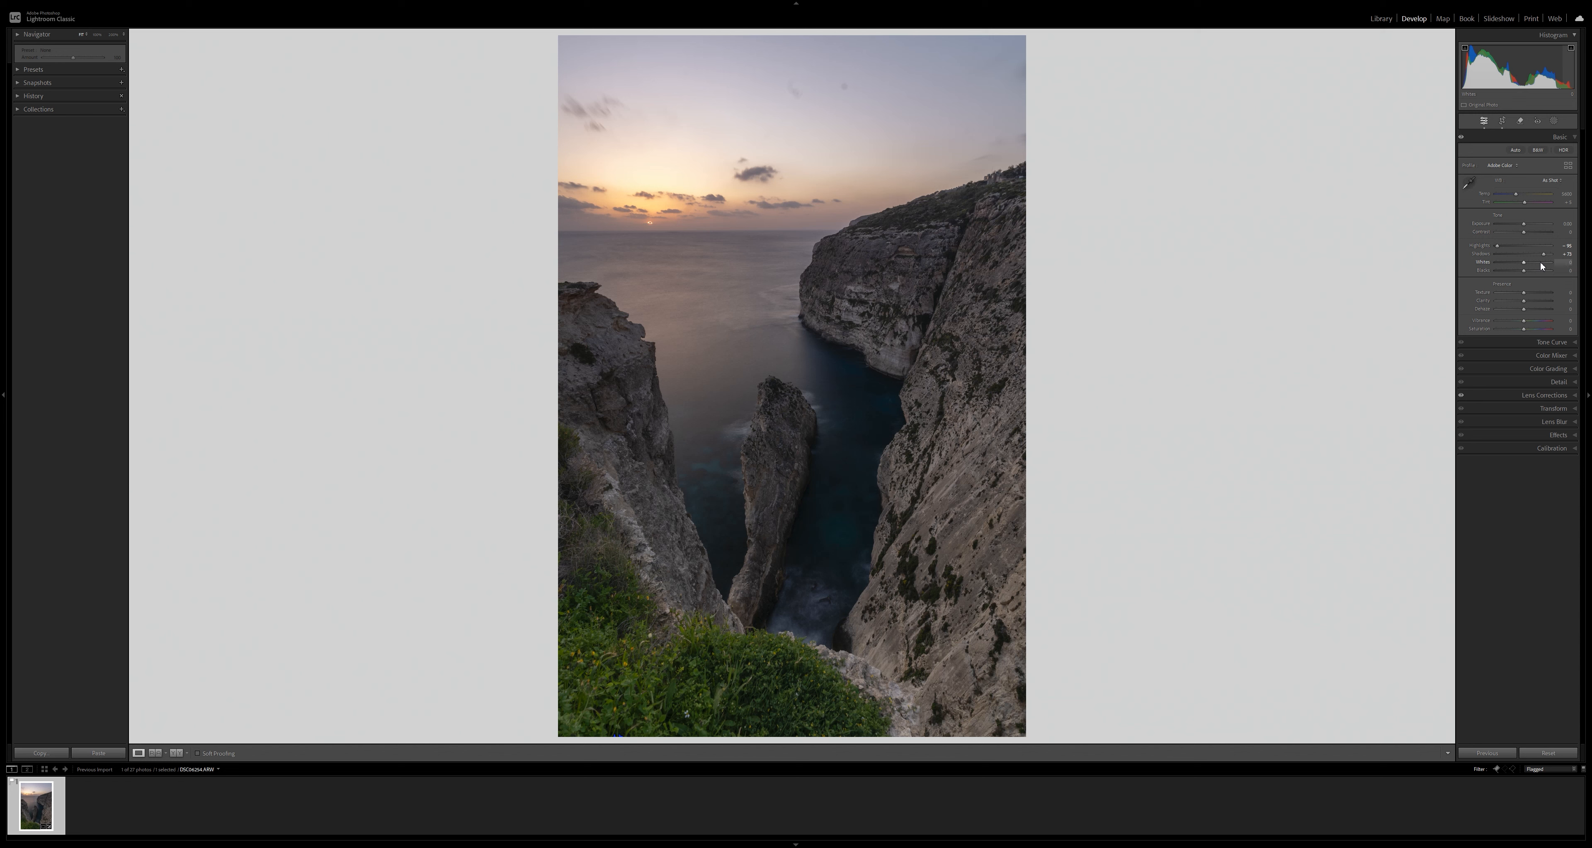
drag(1544, 255, 1547, 255)
Step: Raise the whites, blacks and contrast slightly, lower the highlights further, and cool the overall white balance
drag(1532, 261, 1535, 264)
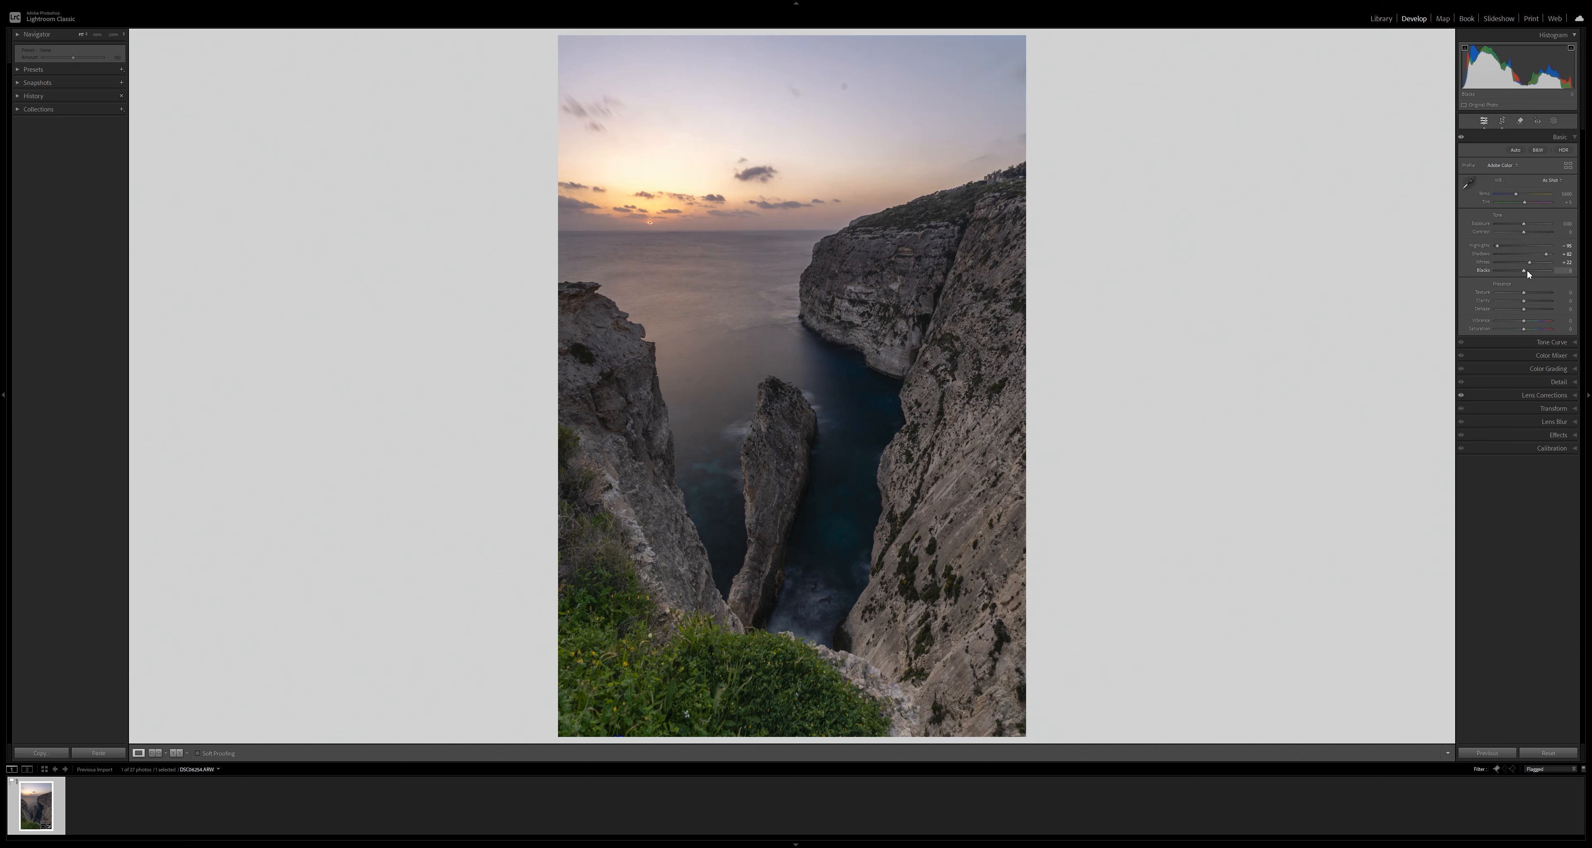
drag(1526, 271, 1529, 270)
drag(1525, 231, 1529, 231)
drag(1503, 242, 1488, 247)
drag(1519, 194, 1515, 194)
click(1559, 137)
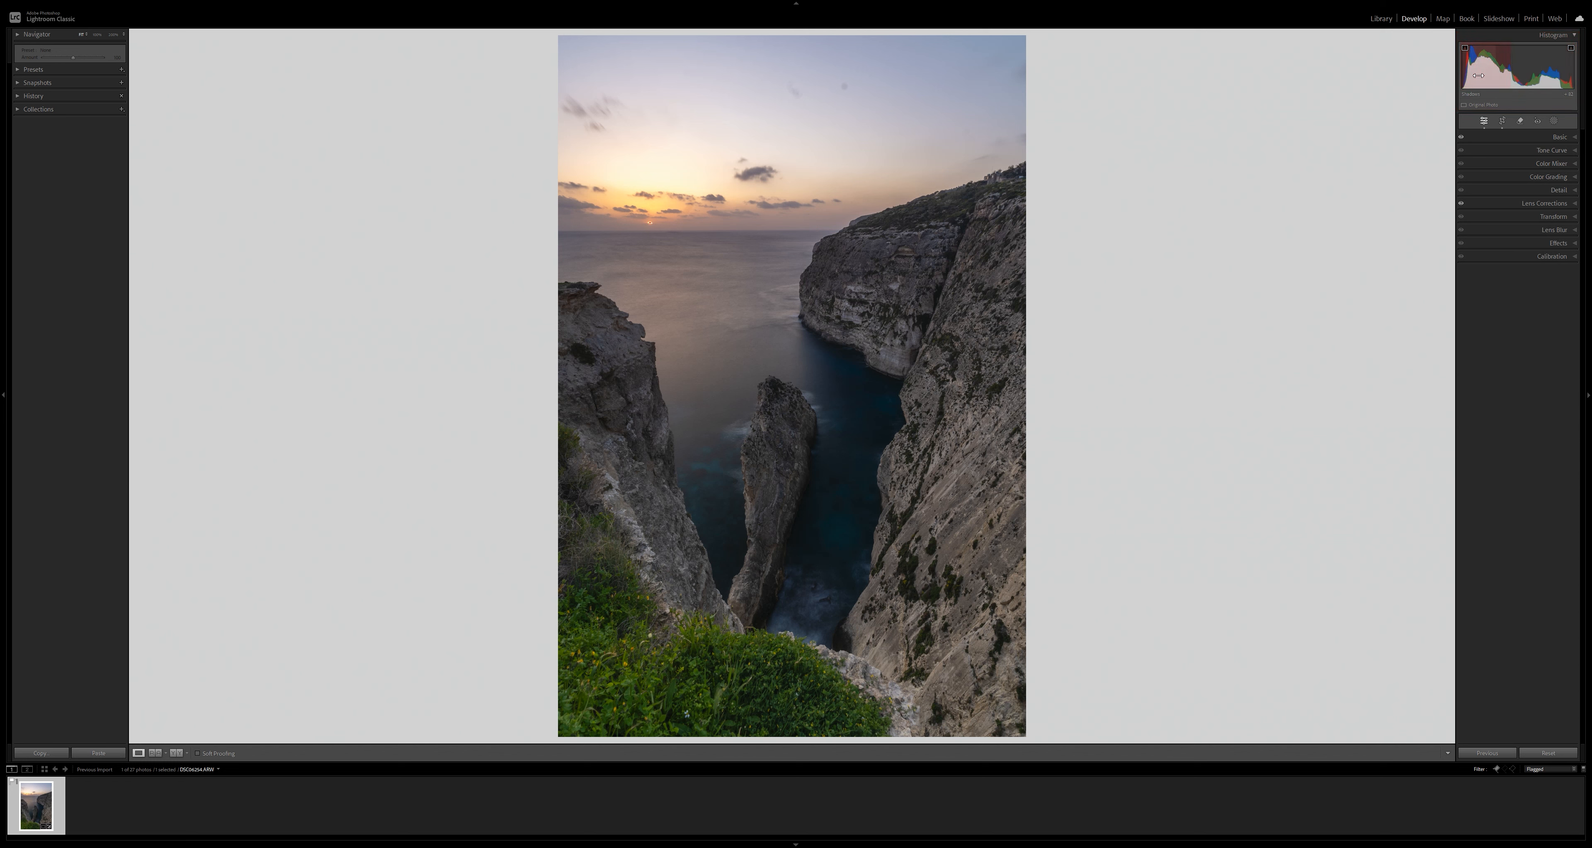
Step: Mask the sky automatically, slightly lower its exposure, raise its contrast and cool its temperature
click(1558, 122)
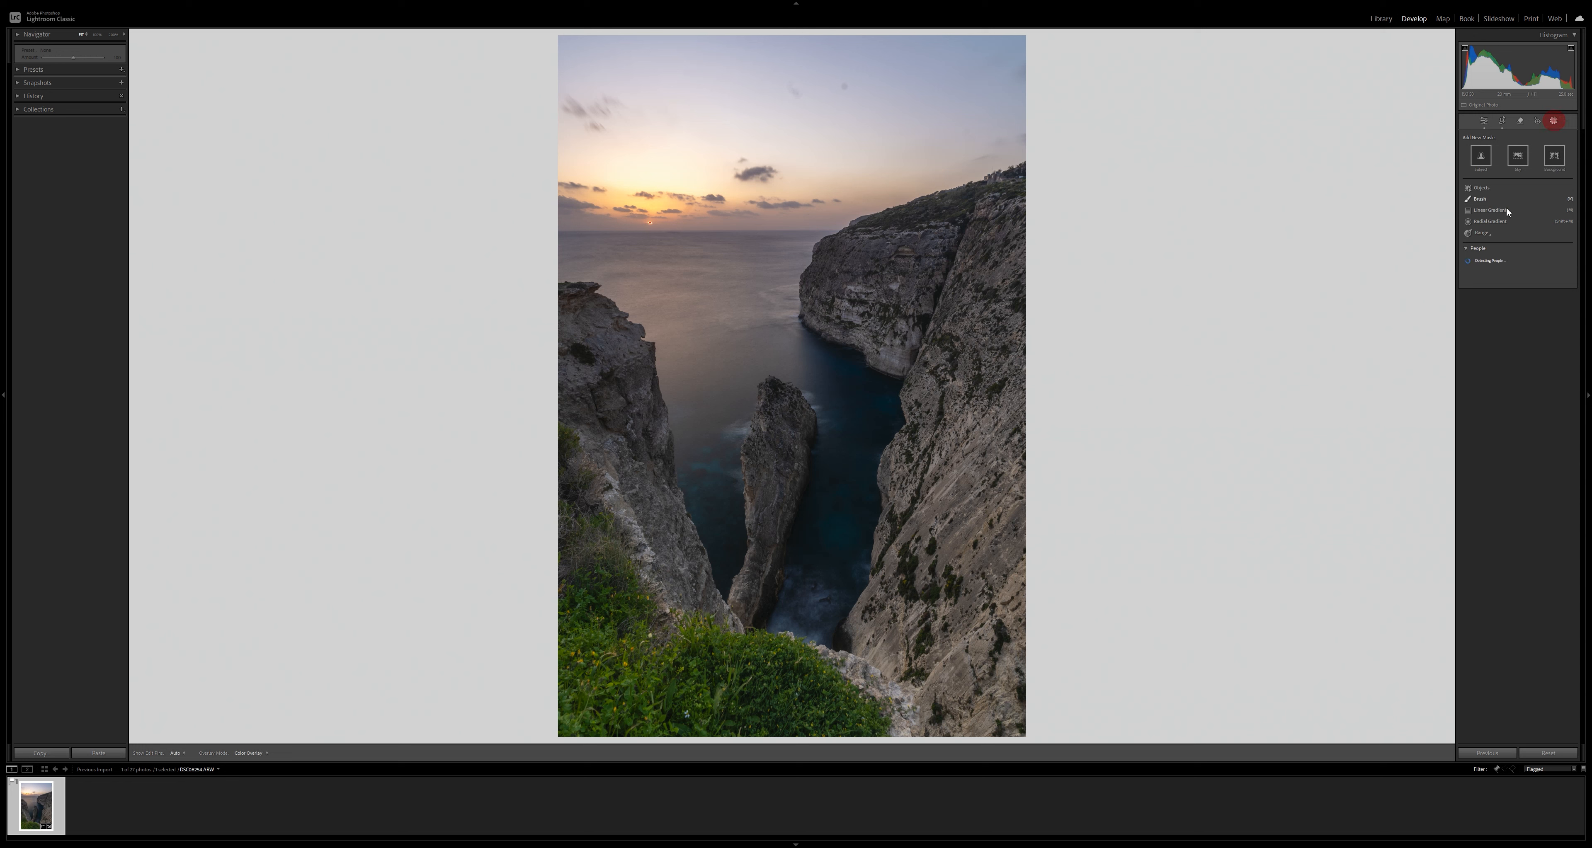
click(1521, 160)
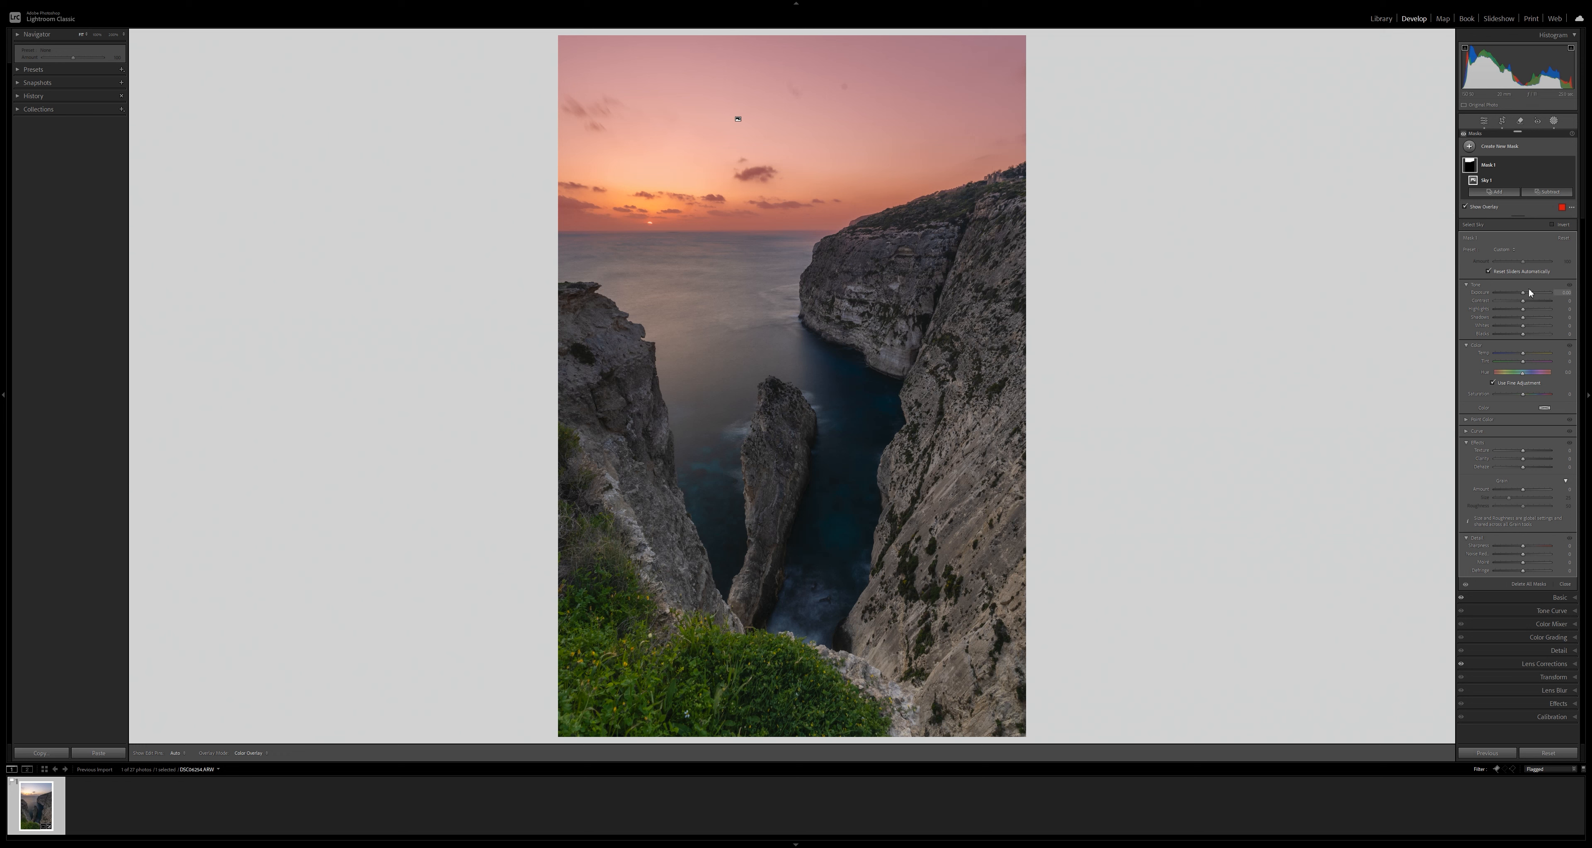
drag(1522, 291, 1520, 291)
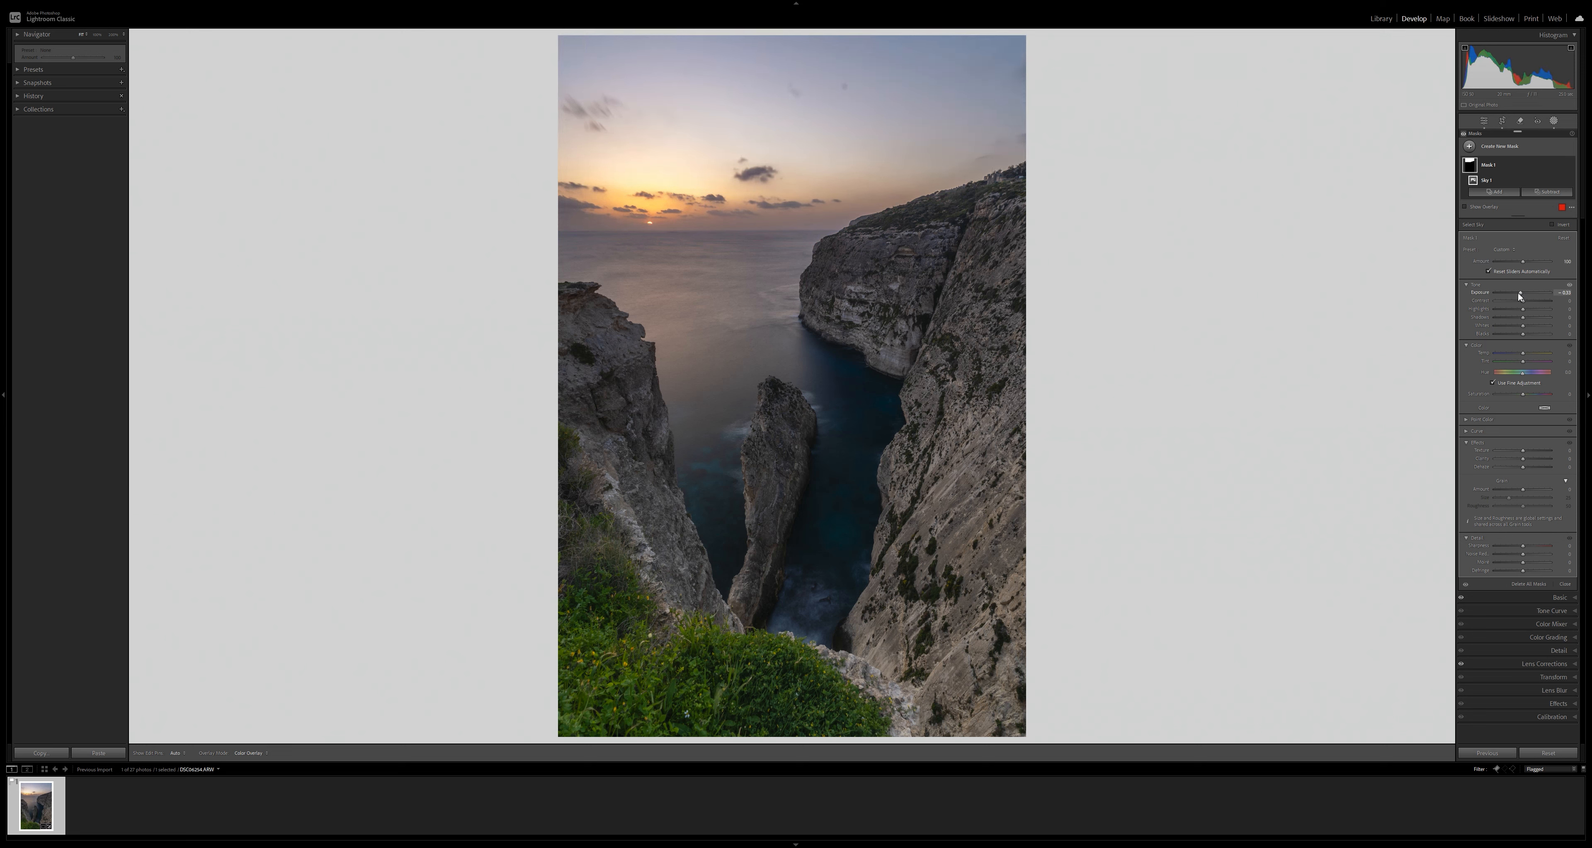
drag(1522, 300, 1526, 300)
drag(1524, 355, 1523, 355)
Step: Create a brush mask with increased flow and paint it over the dark water around the rock stack
click(1494, 148)
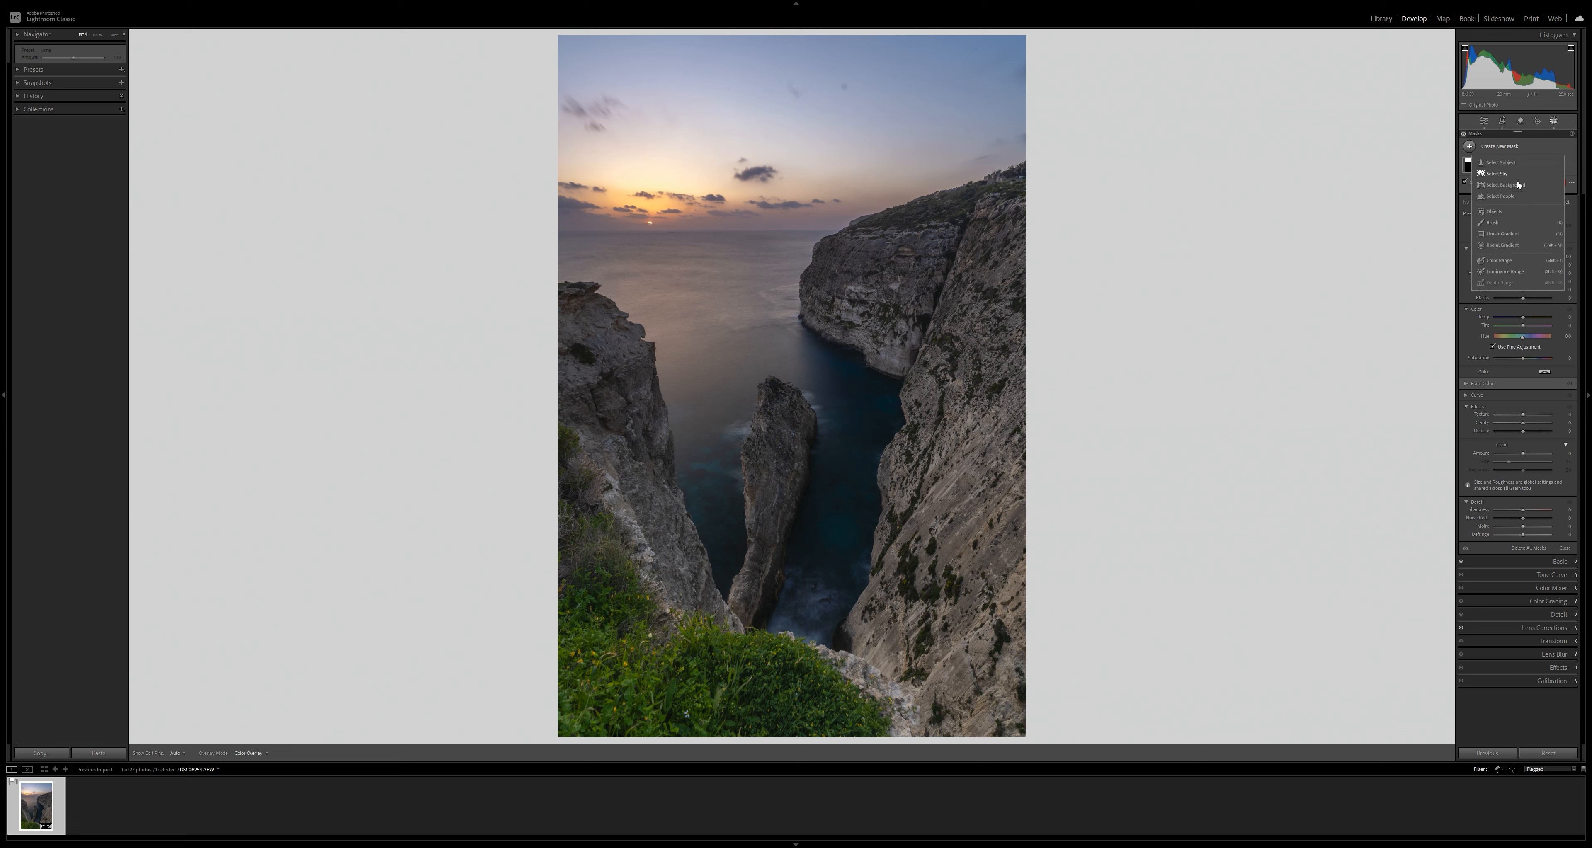
click(1510, 220)
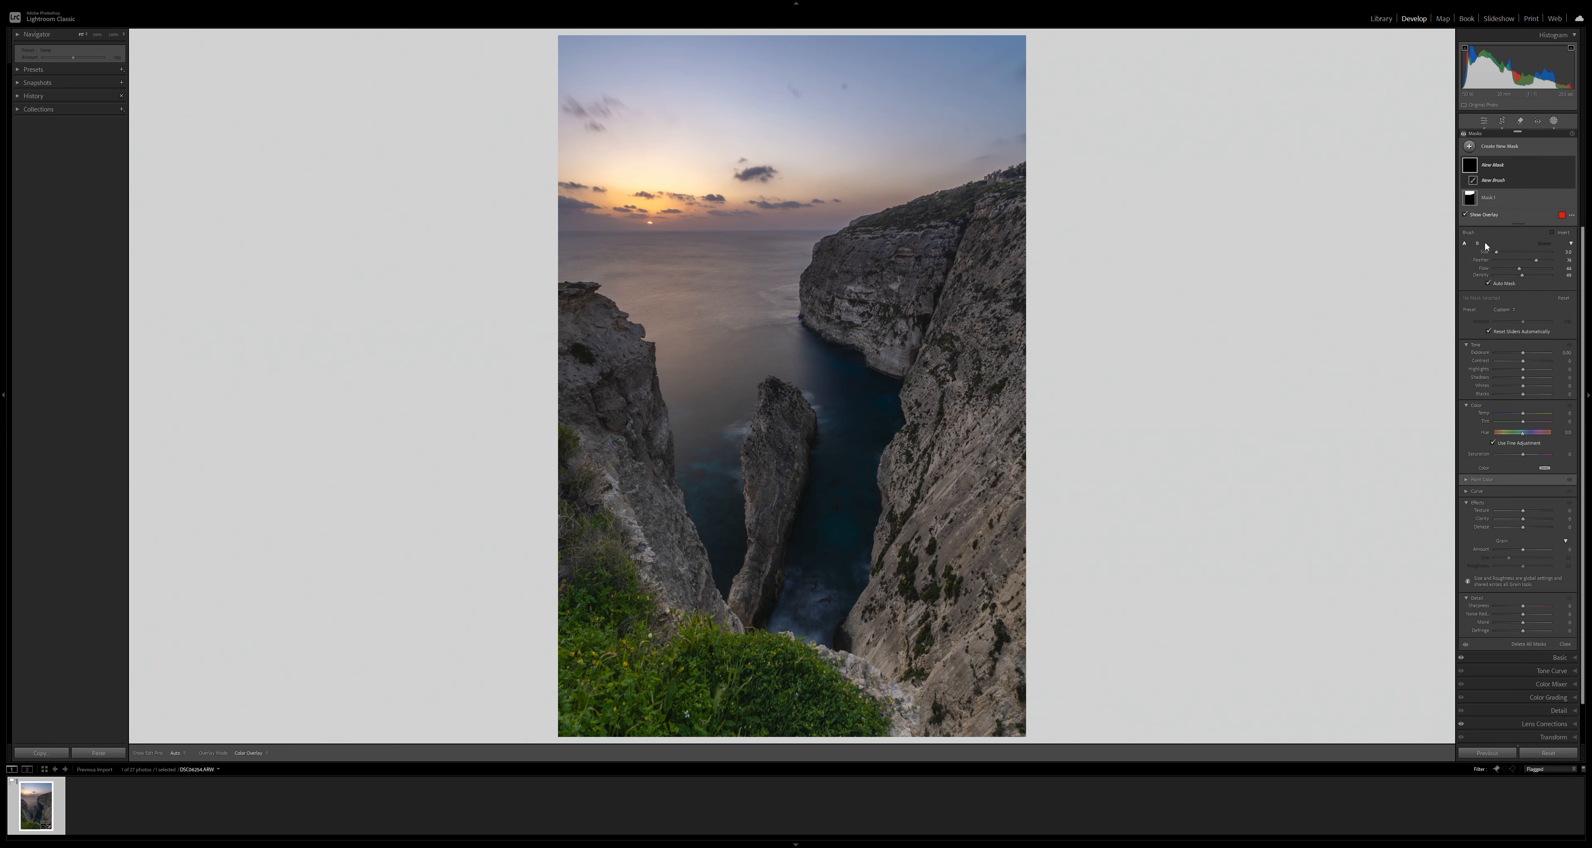
drag(1520, 268, 1525, 275)
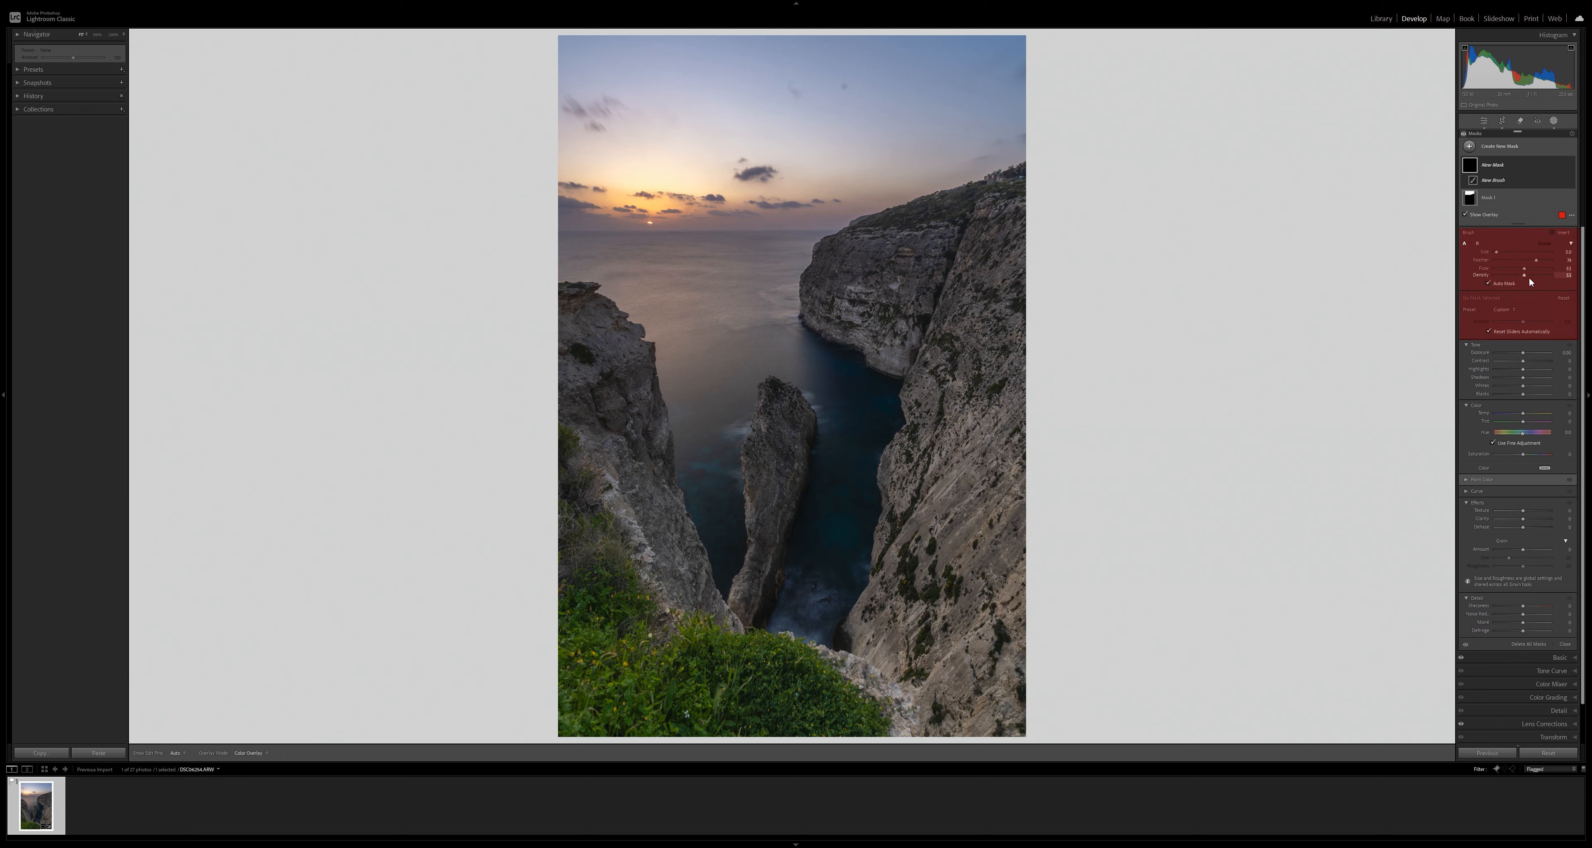
scroll(816, 533, up, 3)
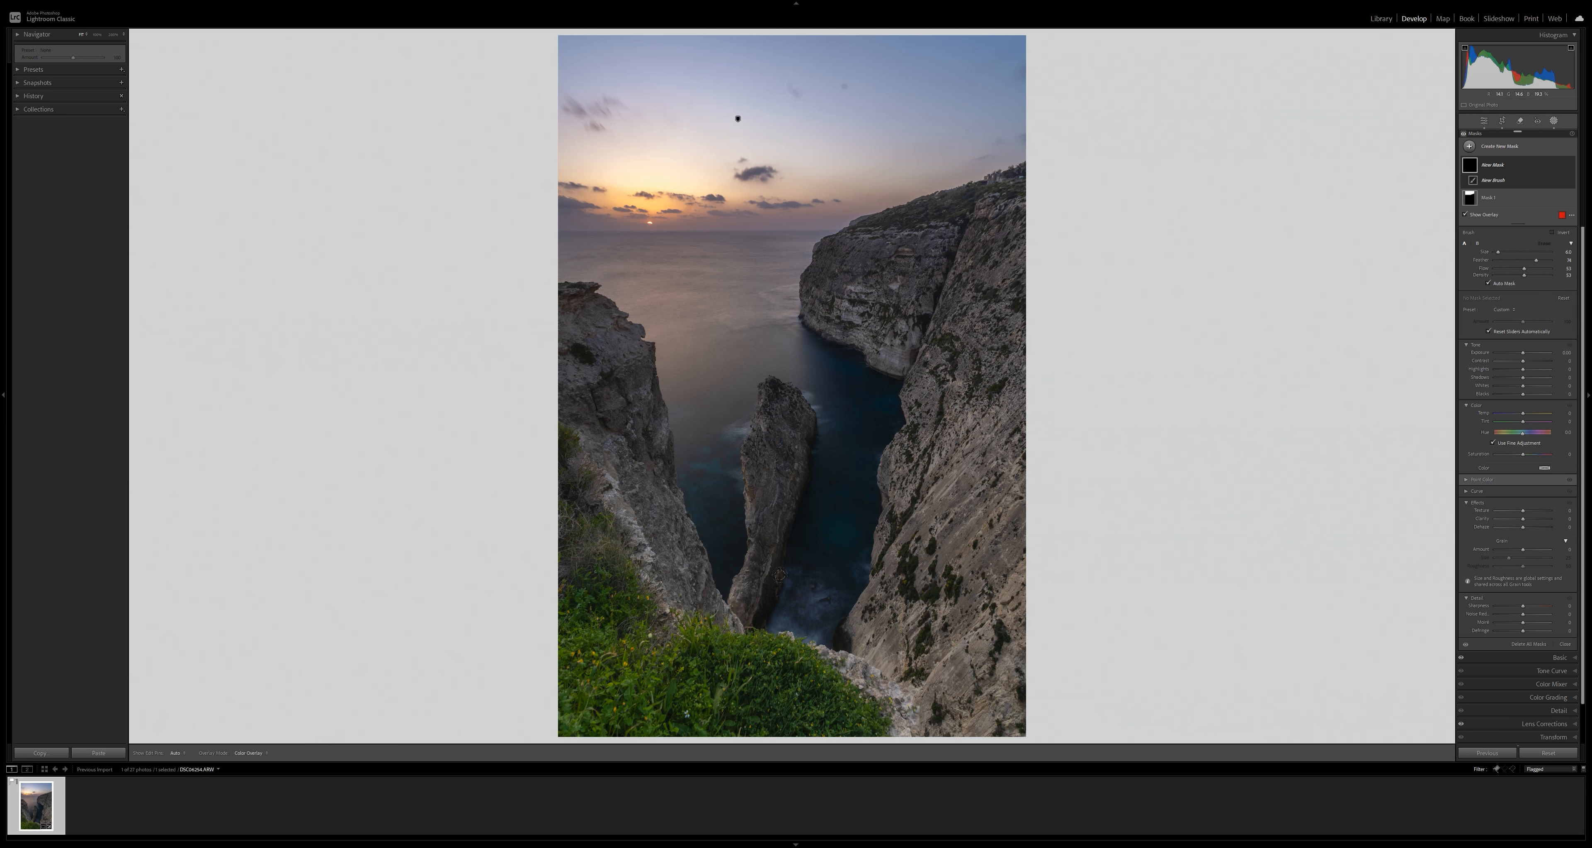
mouse_move(784, 553)
mouse_down()
mouse_move(826, 502)
mouse_move(819, 548)
mouse_move(842, 488)
mouse_move(842, 423)
mouse_move(812, 463)
mouse_move(820, 370)
mouse_up()
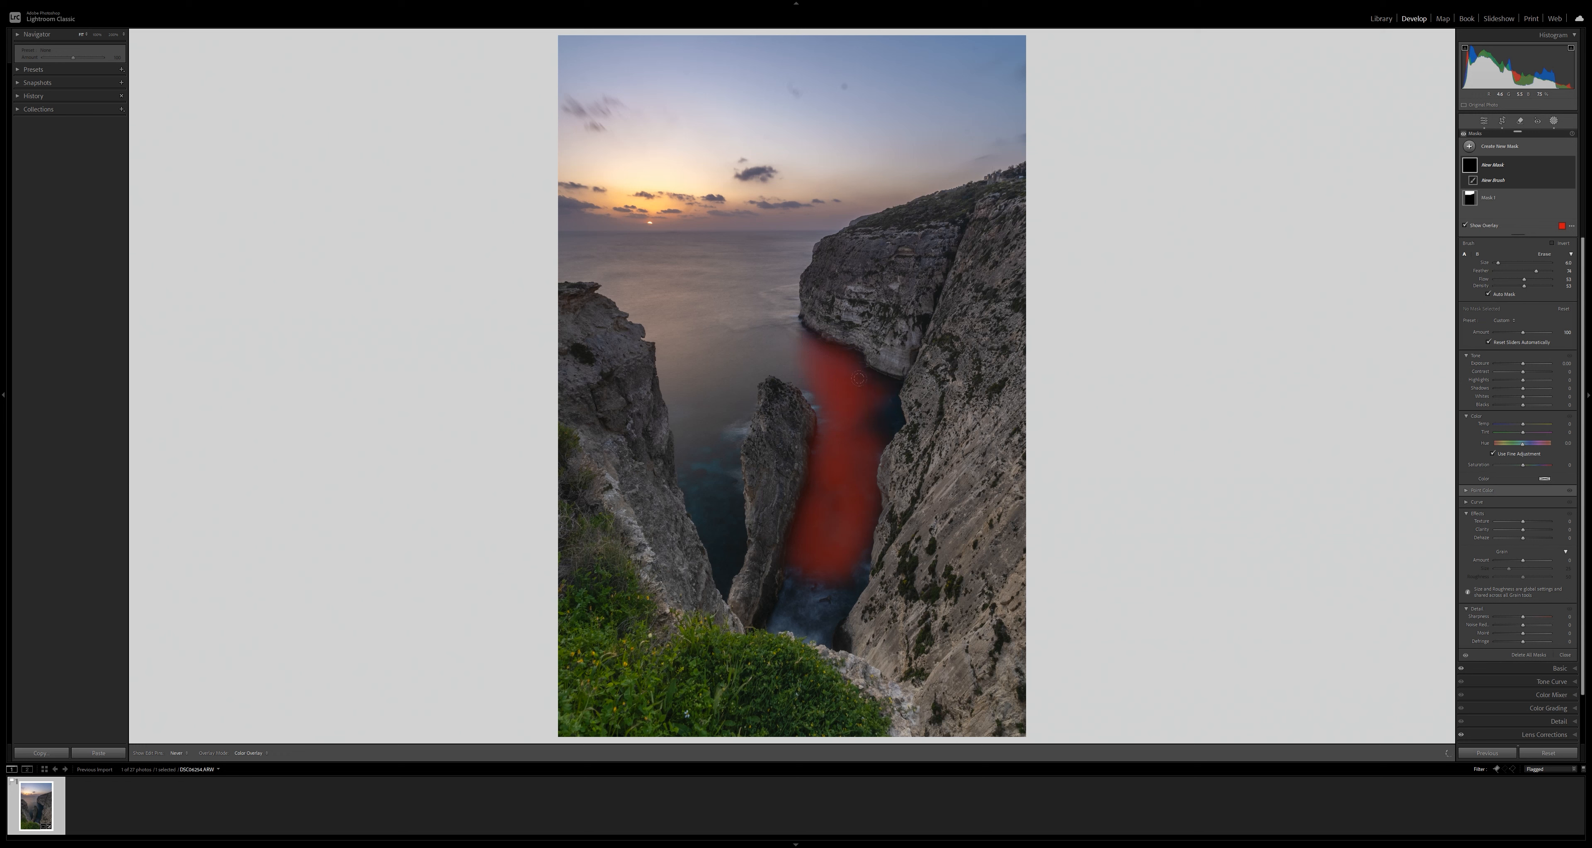
drag(859, 379, 866, 388)
mouse_move(818, 498)
mouse_down()
mouse_move(773, 598)
mouse_move(807, 594)
mouse_move(832, 543)
mouse_move(816, 579)
mouse_up()
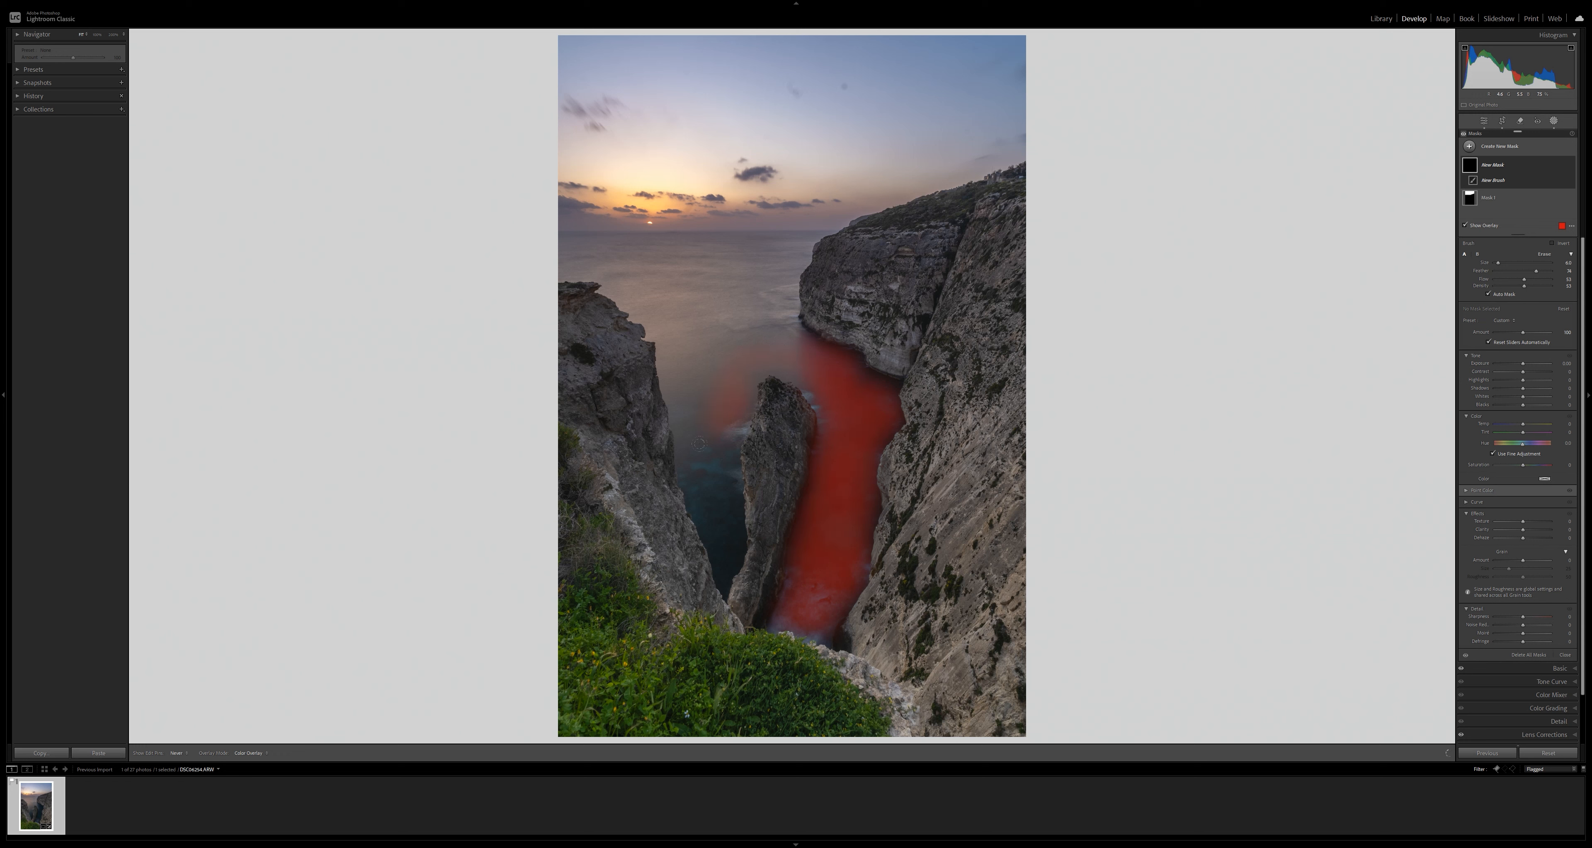
drag(699, 444, 701, 430)
mouse_move(703, 504)
mouse_down()
mouse_move(678, 394)
mouse_move(678, 421)
mouse_move(703, 370)
mouse_move(668, 385)
mouse_move(670, 420)
mouse_move(666, 406)
mouse_move(729, 533)
mouse_up()
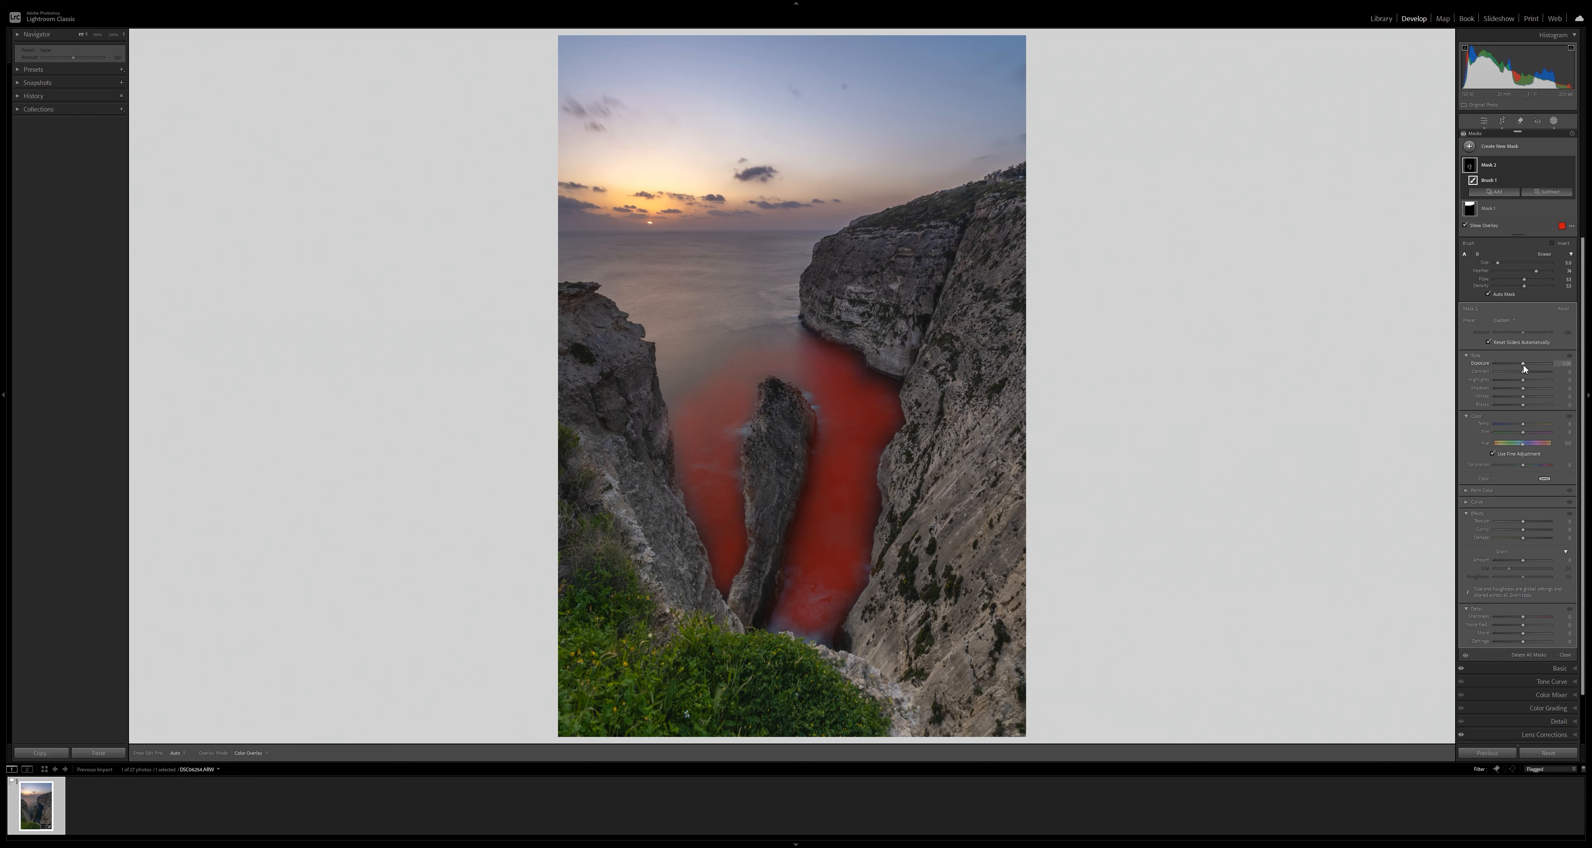
Step: Lift the water mask's shadows, whites and blacks, reset its exposure, boost its contrast and saturation, and cool its temperature
key(o)
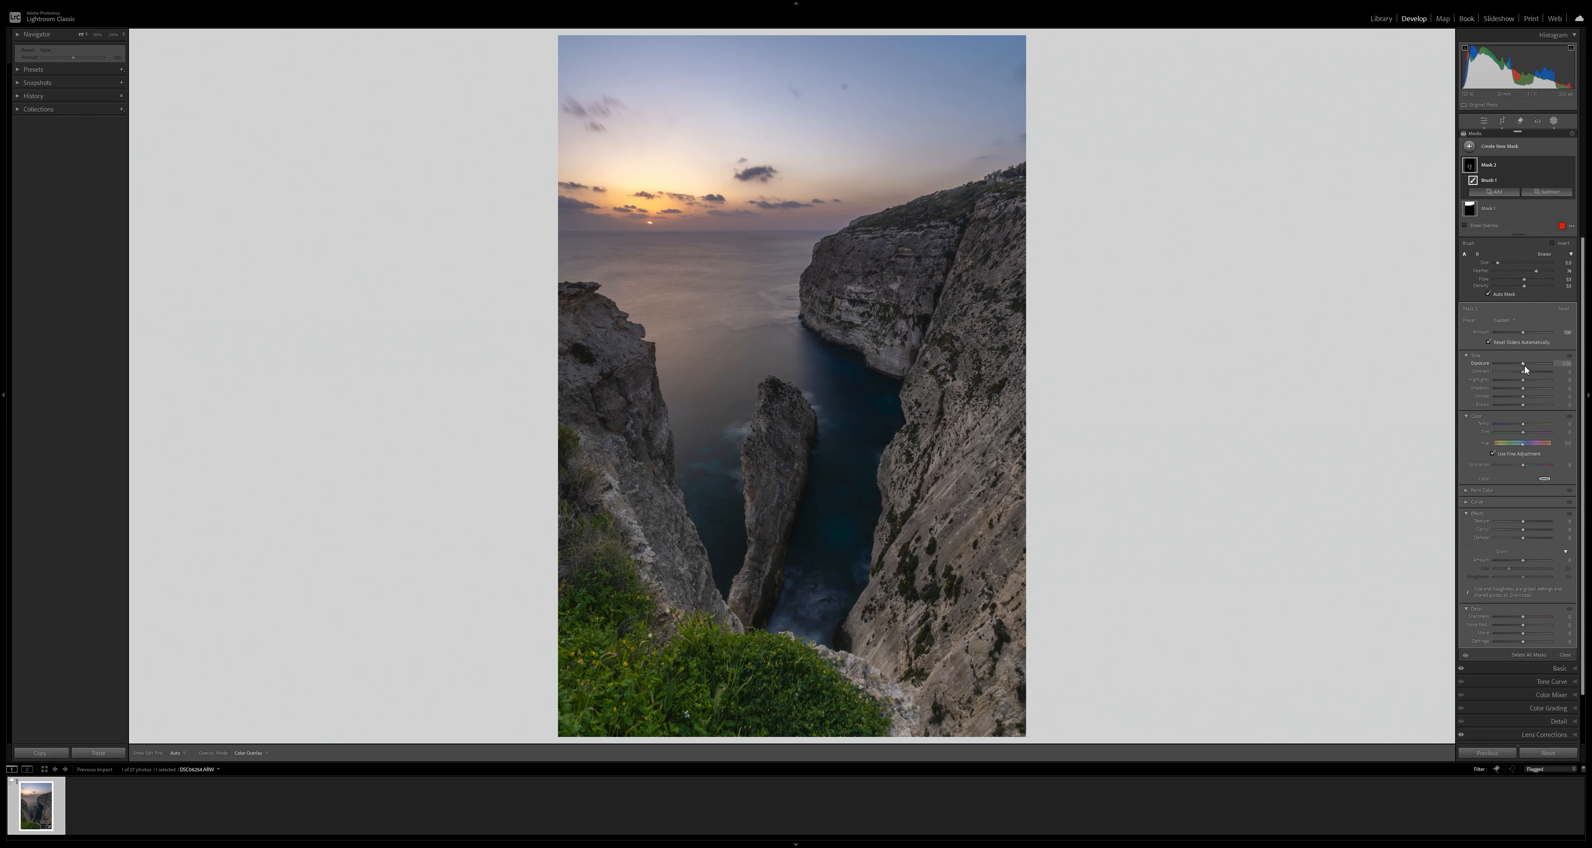
key(o)
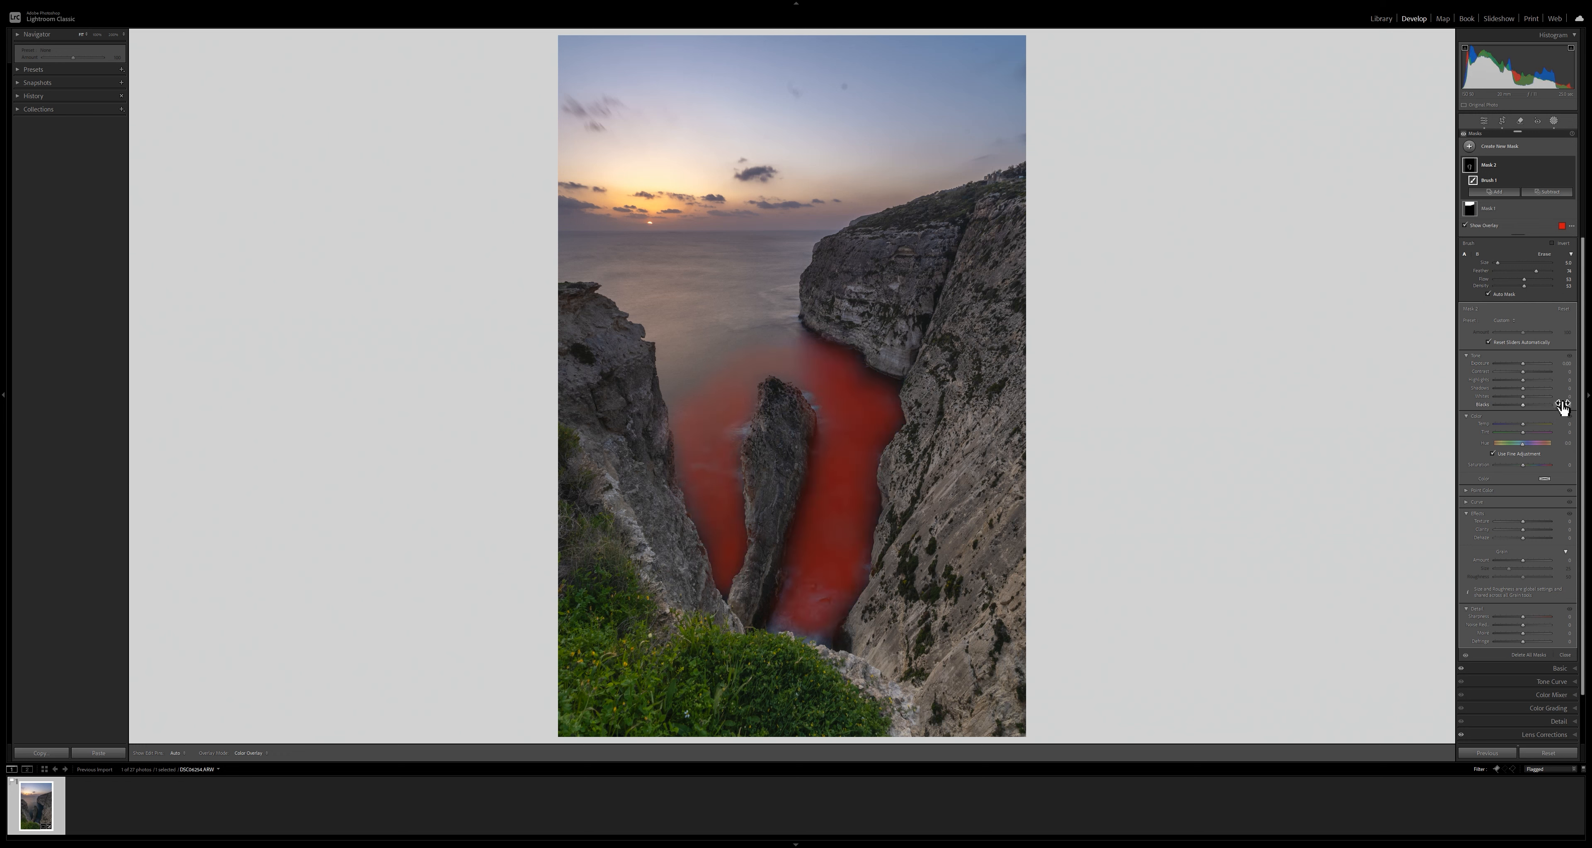
drag(1524, 389, 1532, 389)
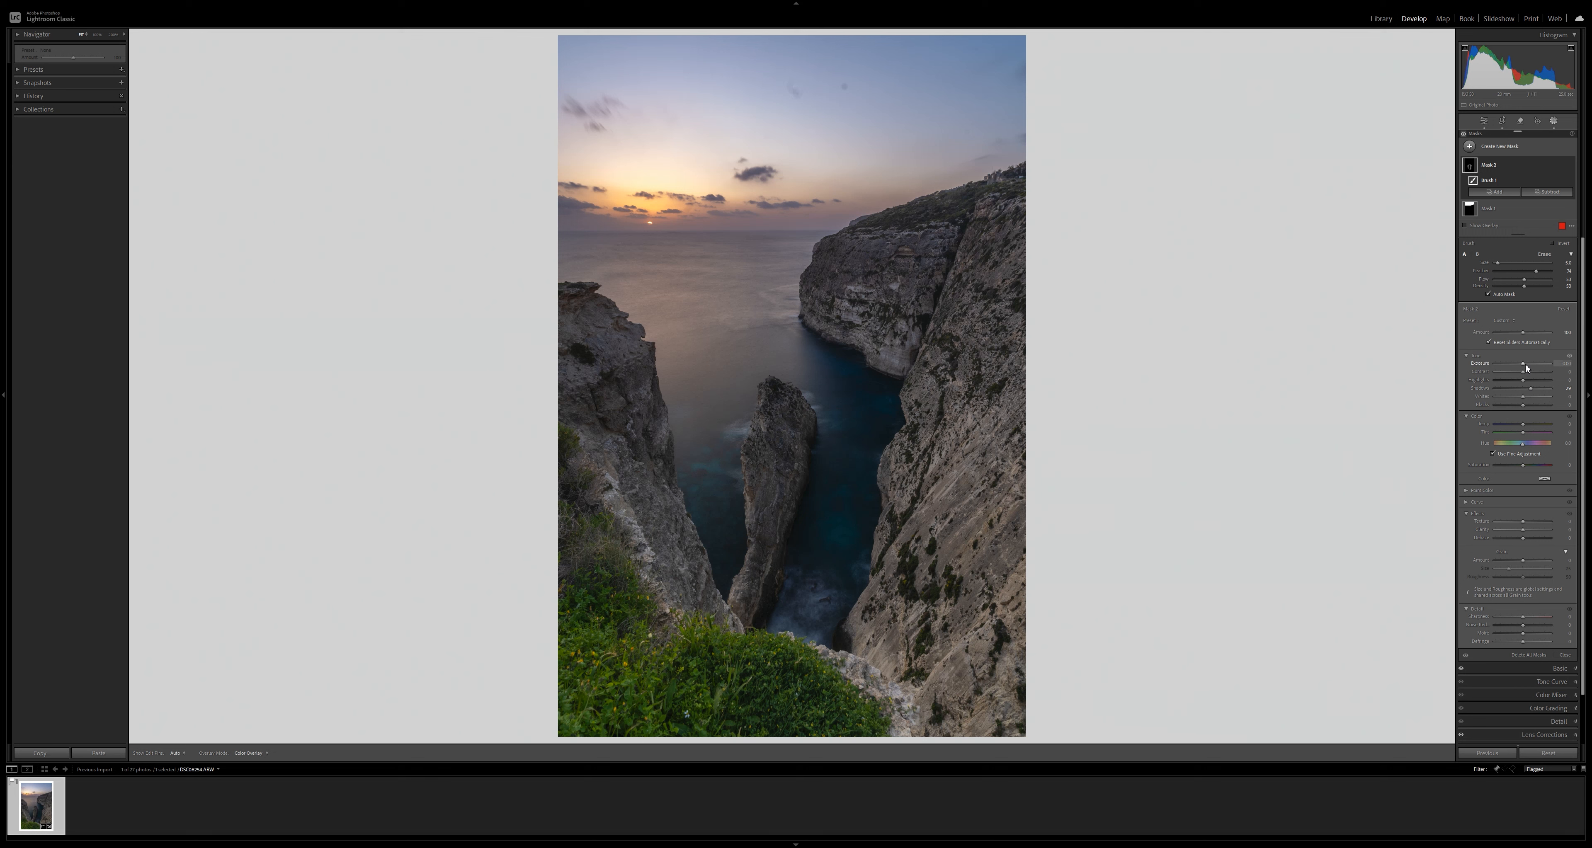
drag(1525, 364, 1529, 365)
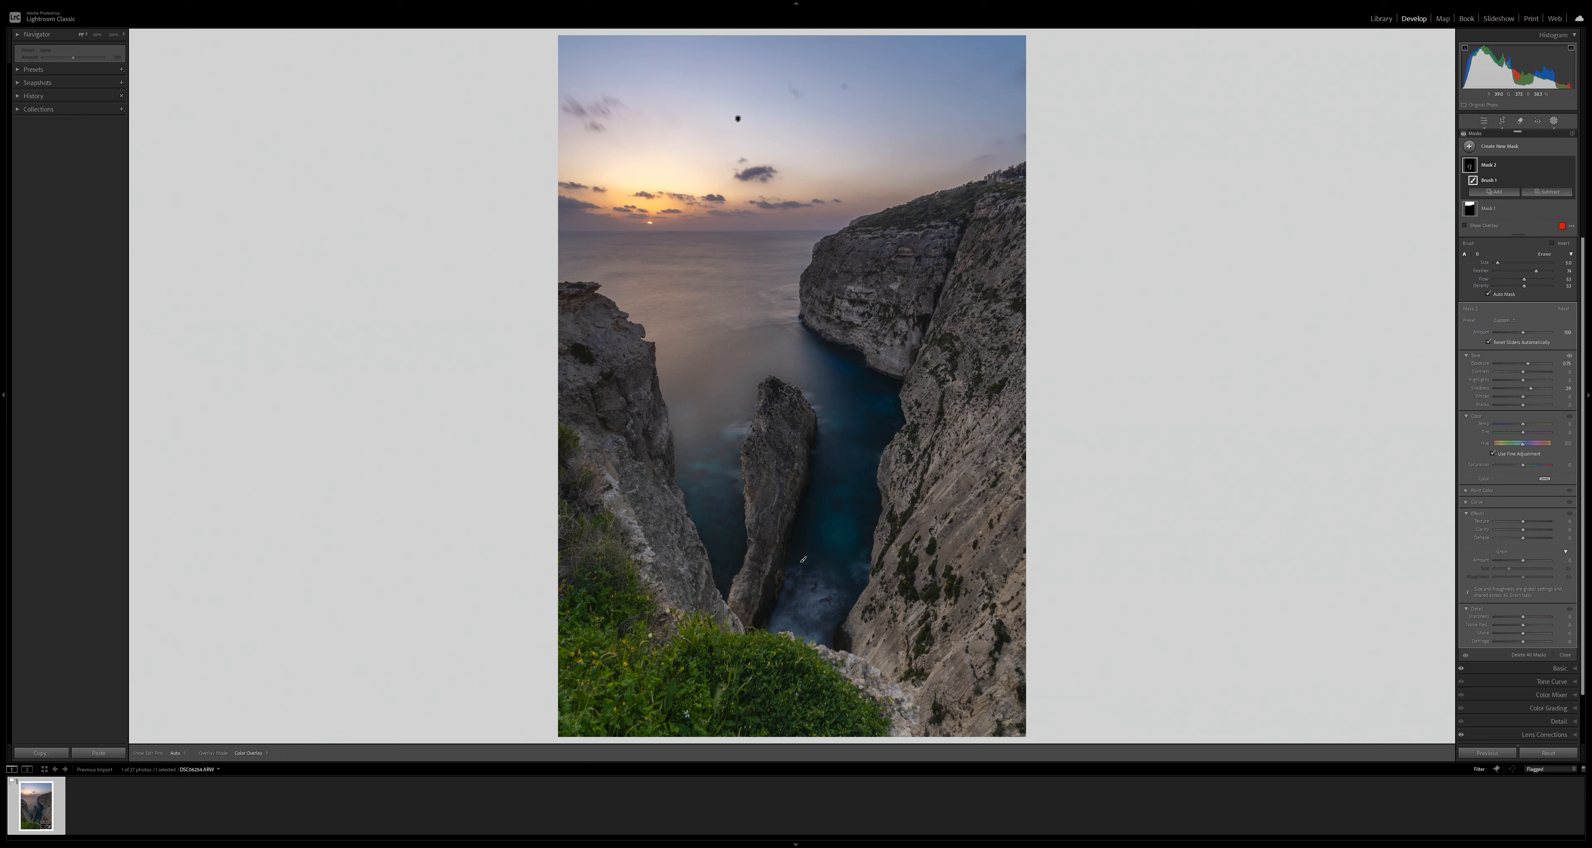
double_click(1529, 366)
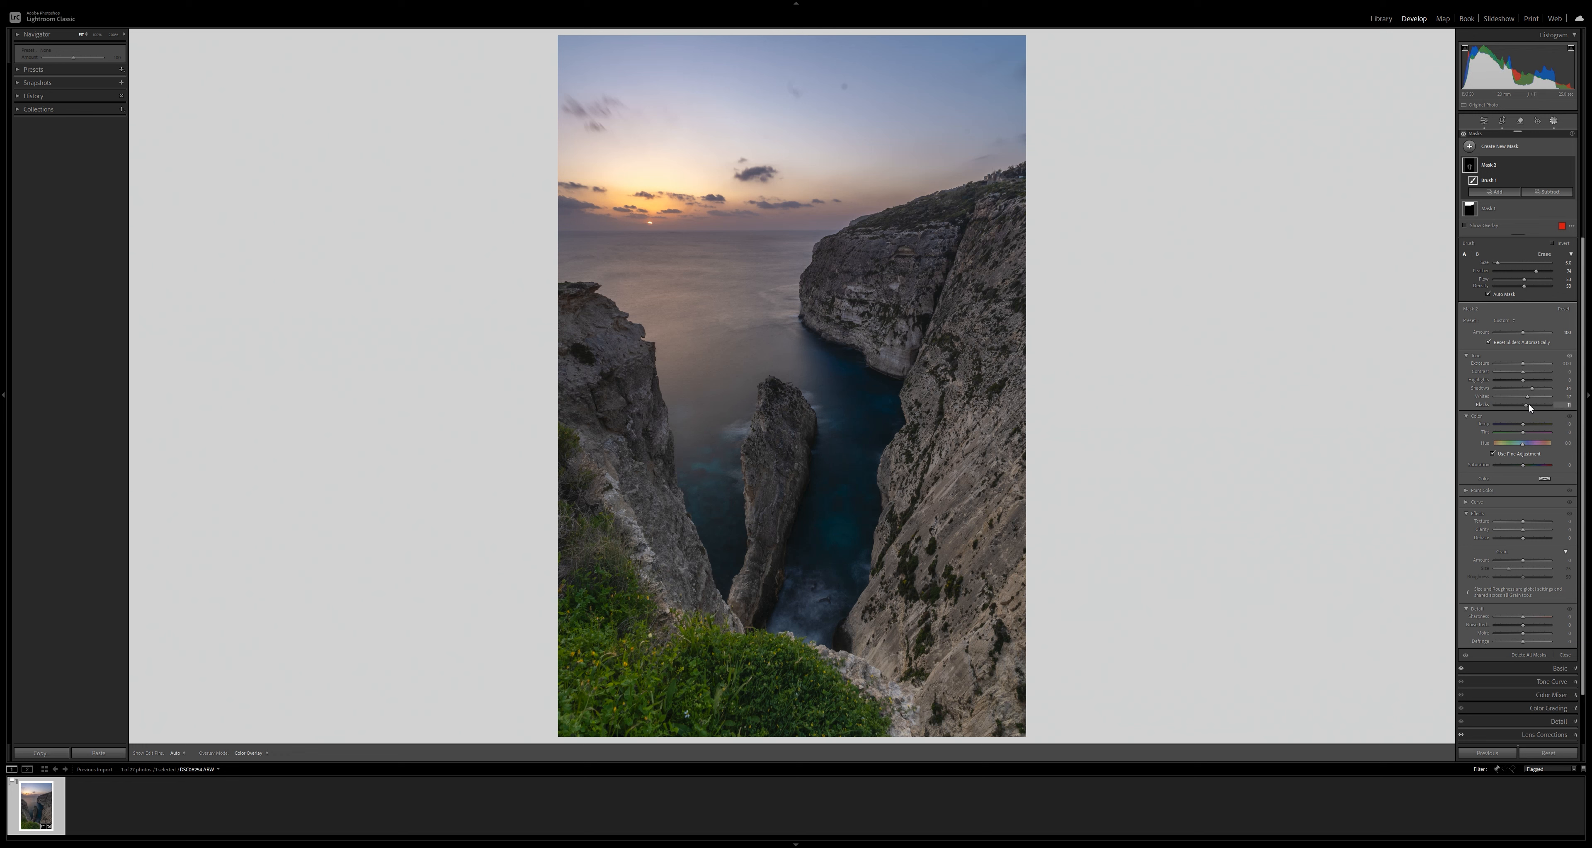
scroll(1528, 404, up, 3)
Step: Toggle the water mask's visibility repeatedly to compare the photo with and without its adjustments
click(1570, 166)
click(1570, 166)
click(1569, 166)
click(1570, 166)
click(1570, 166)
click(1570, 166)
click(1570, 166)
click(1570, 166)
click(1570, 166)
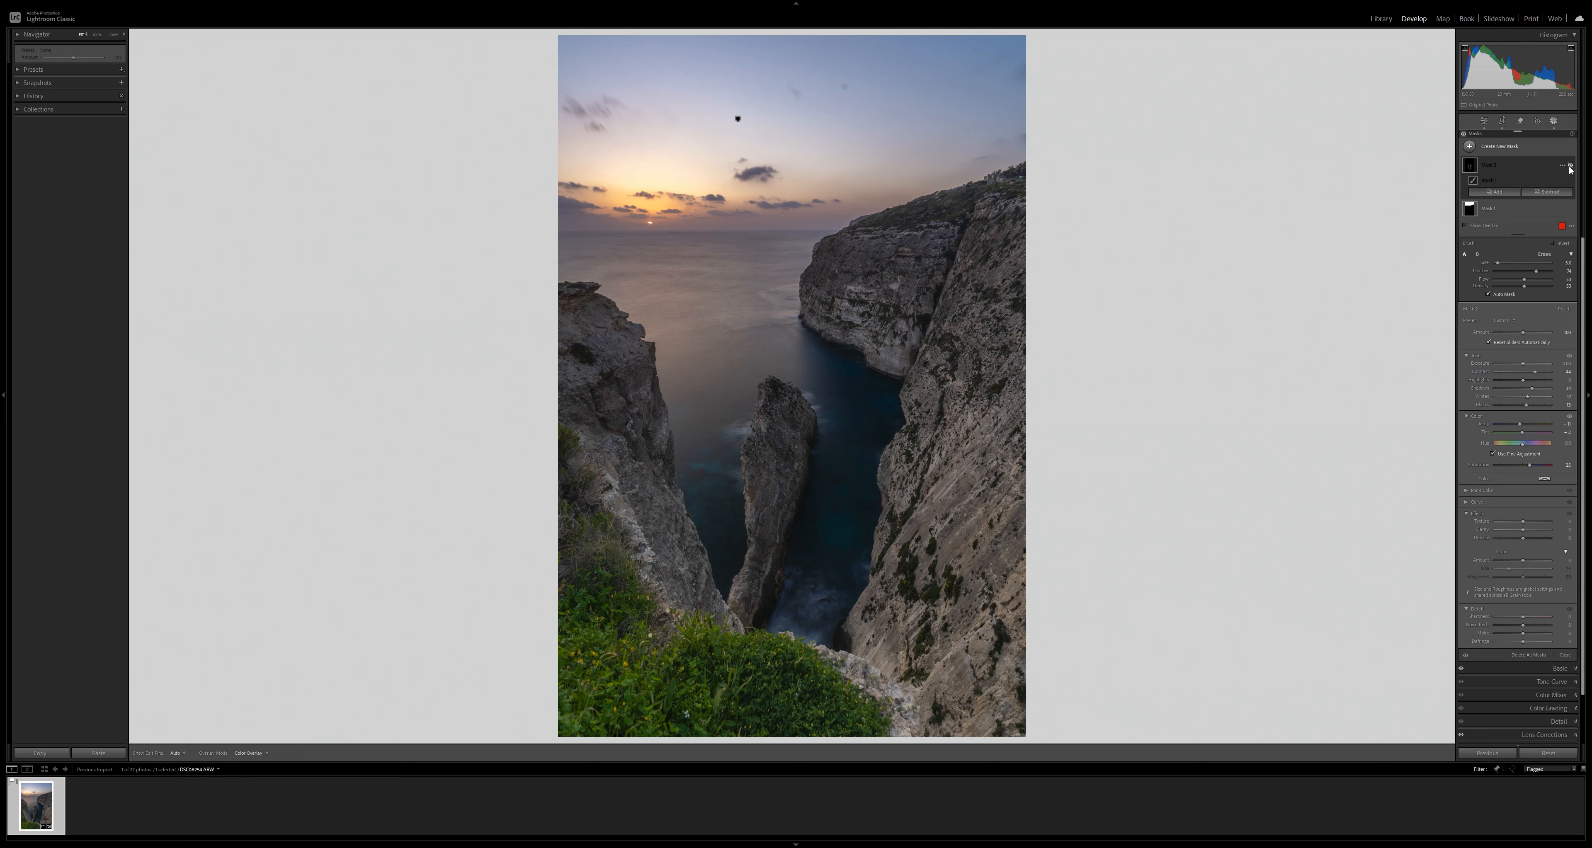
click(1570, 166)
click(1570, 166)
click(1570, 166)
Step: Paint over the water channel again with the brush mask, reduce the brush flow, and compare the mask's effect
scroll(801, 508, down, 2)
mouse_move(800, 532)
mouse_down()
mouse_move(787, 581)
mouse_move(820, 435)
mouse_move(803, 574)
mouse_move(780, 613)
mouse_move(823, 616)
mouse_move(854, 556)
mouse_move(860, 432)
mouse_up()
scroll(860, 432, up, 5)
drag(1524, 279, 1509, 279)
click(1571, 166)
click(1571, 166)
click(1571, 166)
click(1571, 166)
click(1571, 166)
click(1571, 166)
Step: Create a new mask with a diagonal linear gradient covering the grass in the photo's lower-left corner
click(1554, 122)
click(1554, 123)
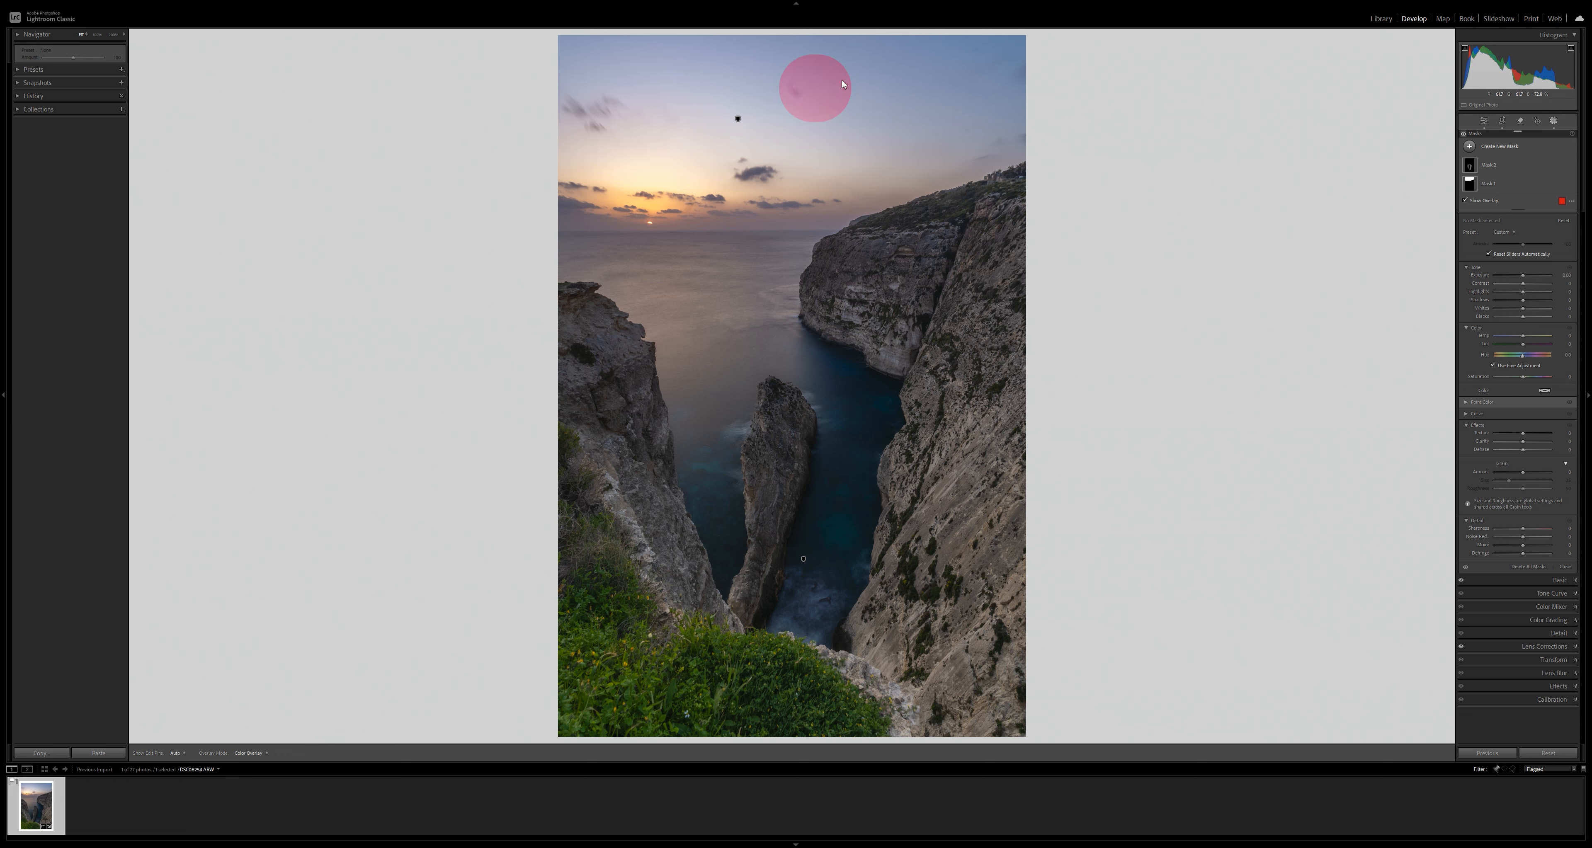
click(1495, 147)
click(1504, 235)
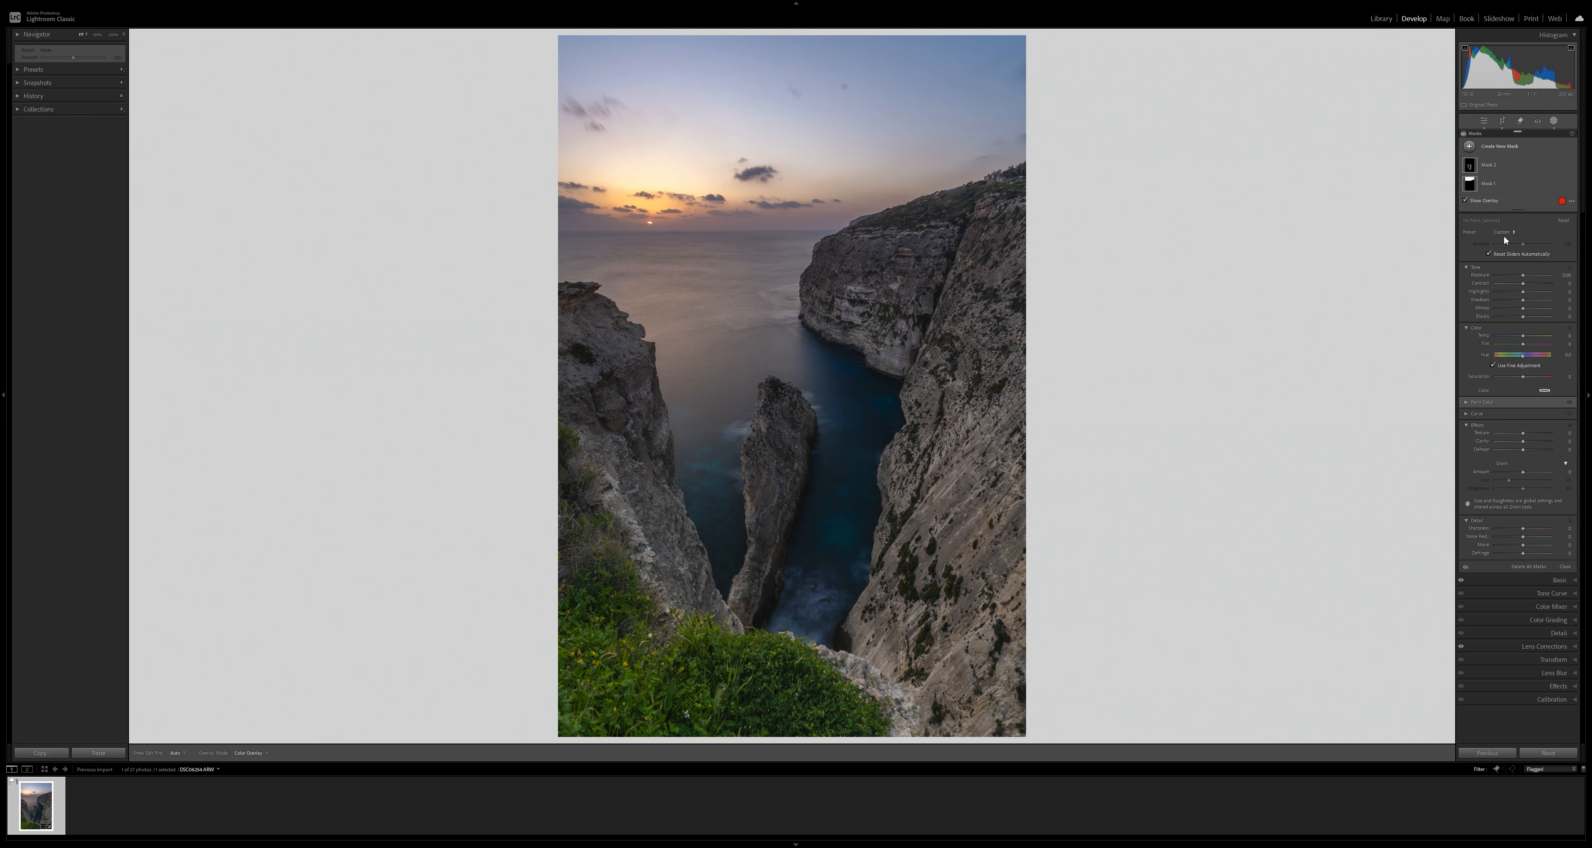
drag(594, 725, 660, 634)
drag(628, 688, 611, 710)
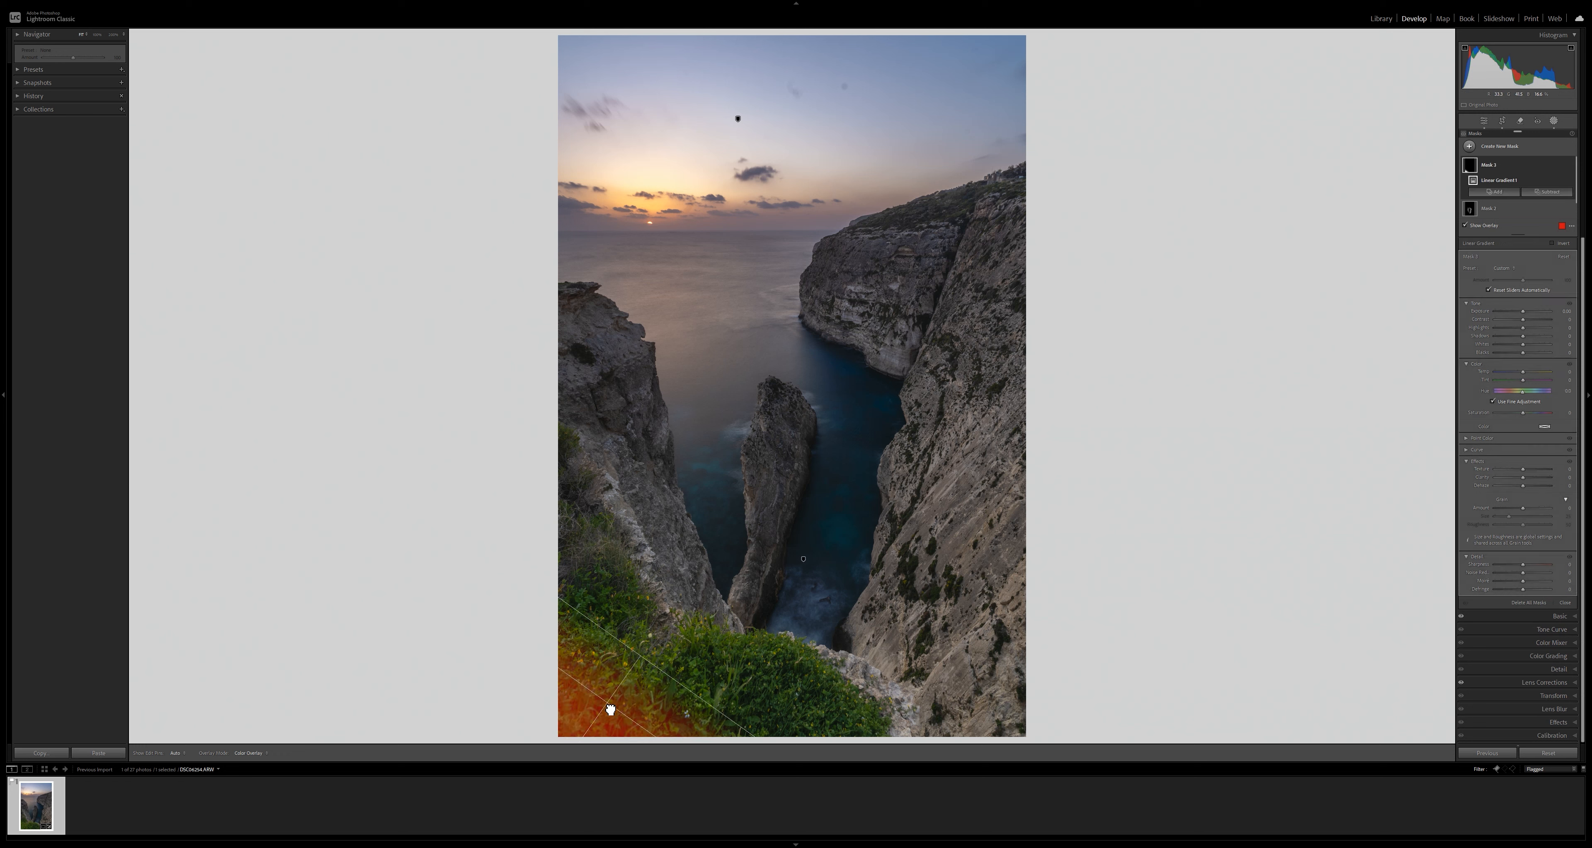
Step: Add a second linear gradient to the same mask, angled across the rocks in the photo's lower-right corner
click(1494, 192)
click(1489, 283)
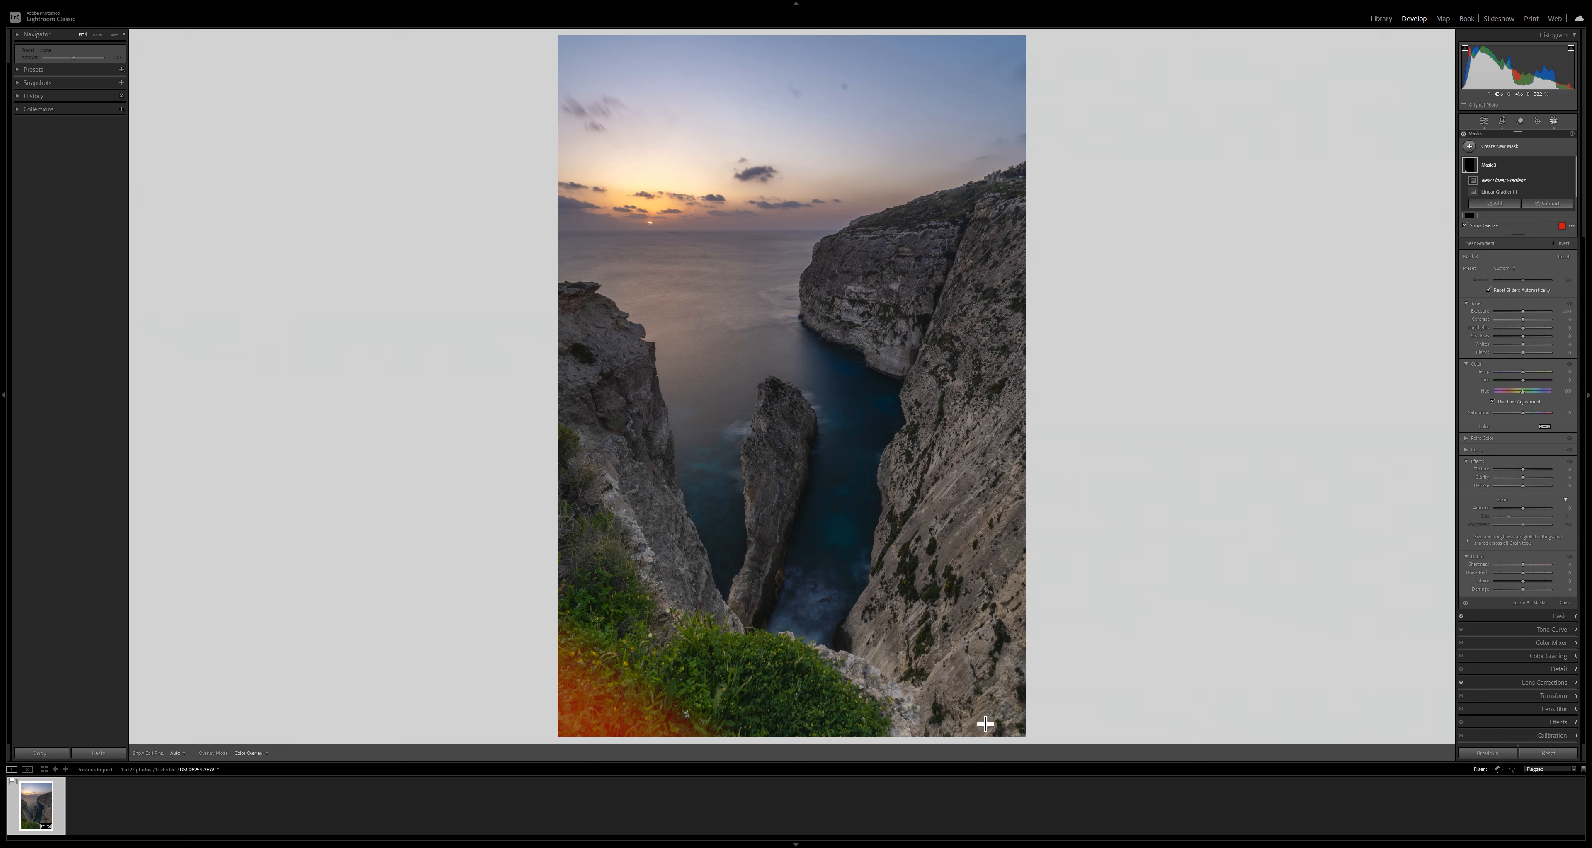
mouse_move(979, 711)
mouse_down()
mouse_move(953, 661)
mouse_move(970, 697)
mouse_up()
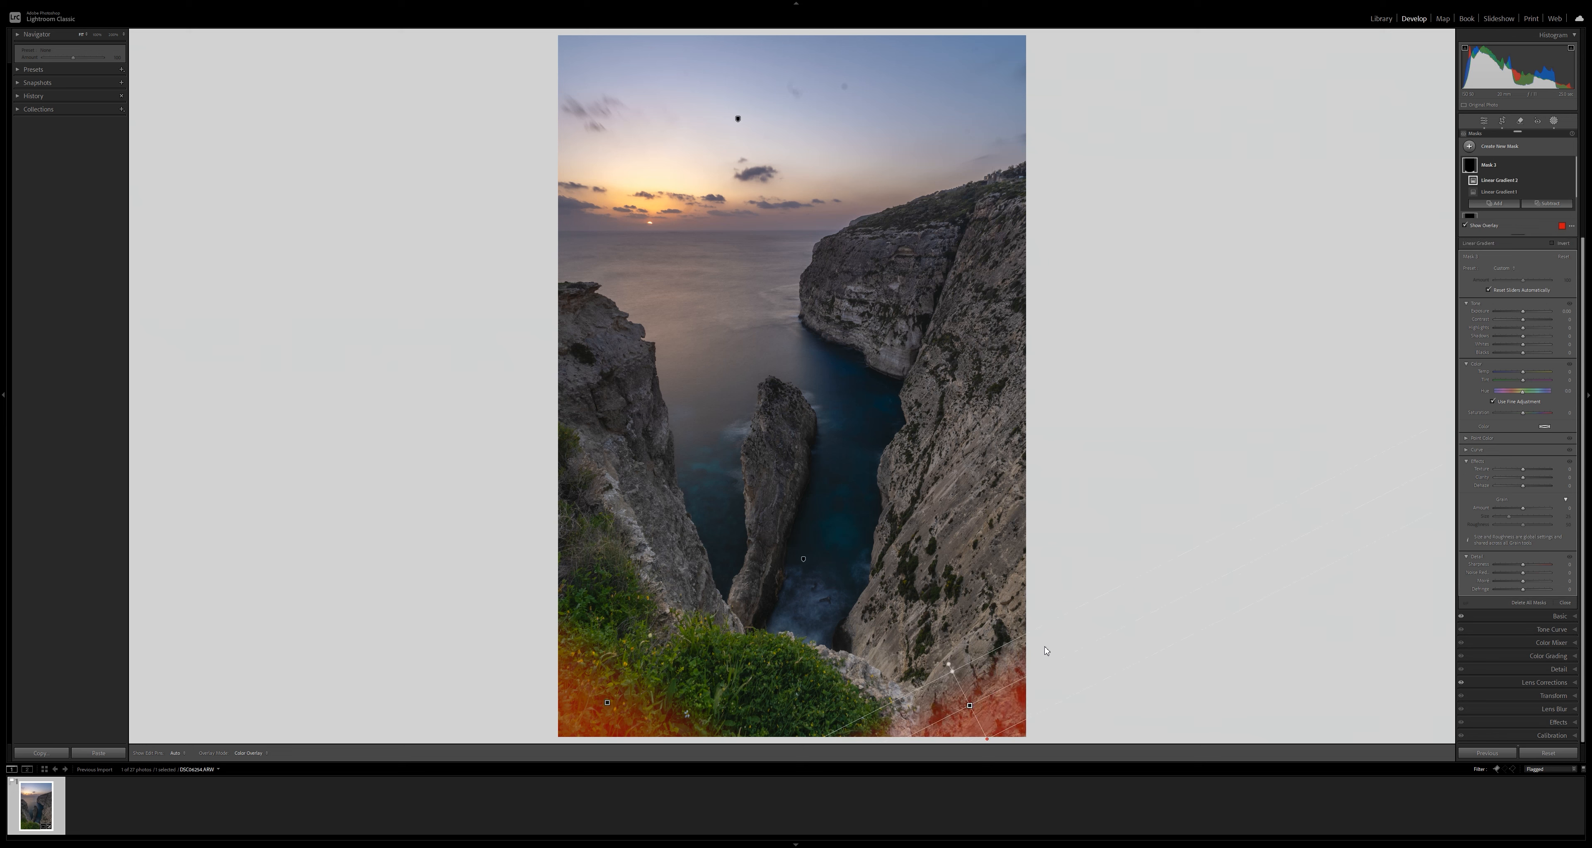
Step: Lower the exposure of the foreground-corner mask and add a third linear gradient to it across the top of the sky
drag(1524, 311, 1520, 353)
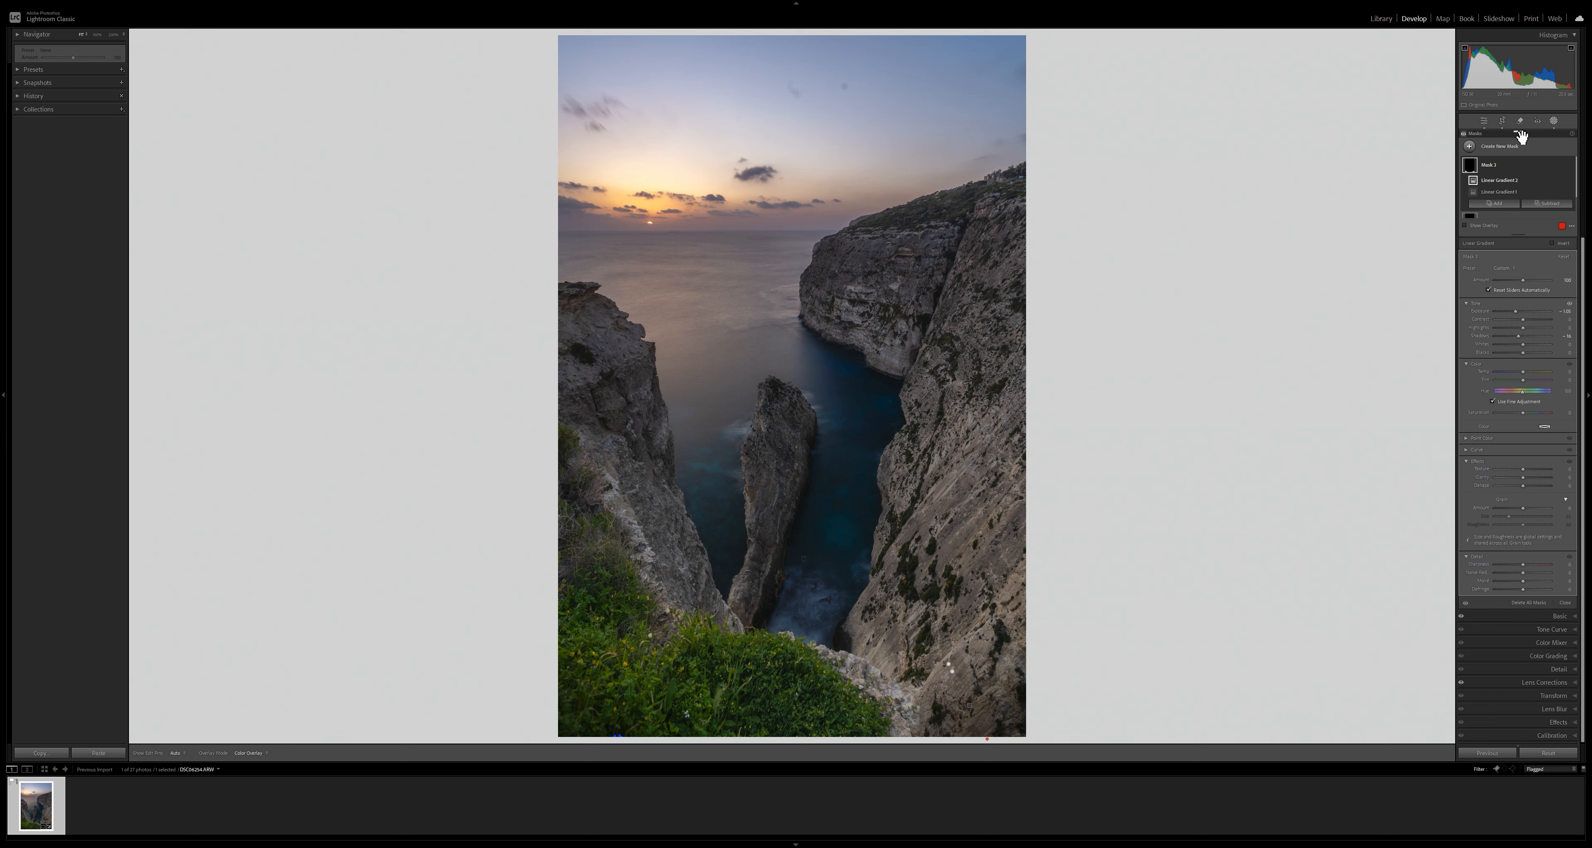
click(1498, 204)
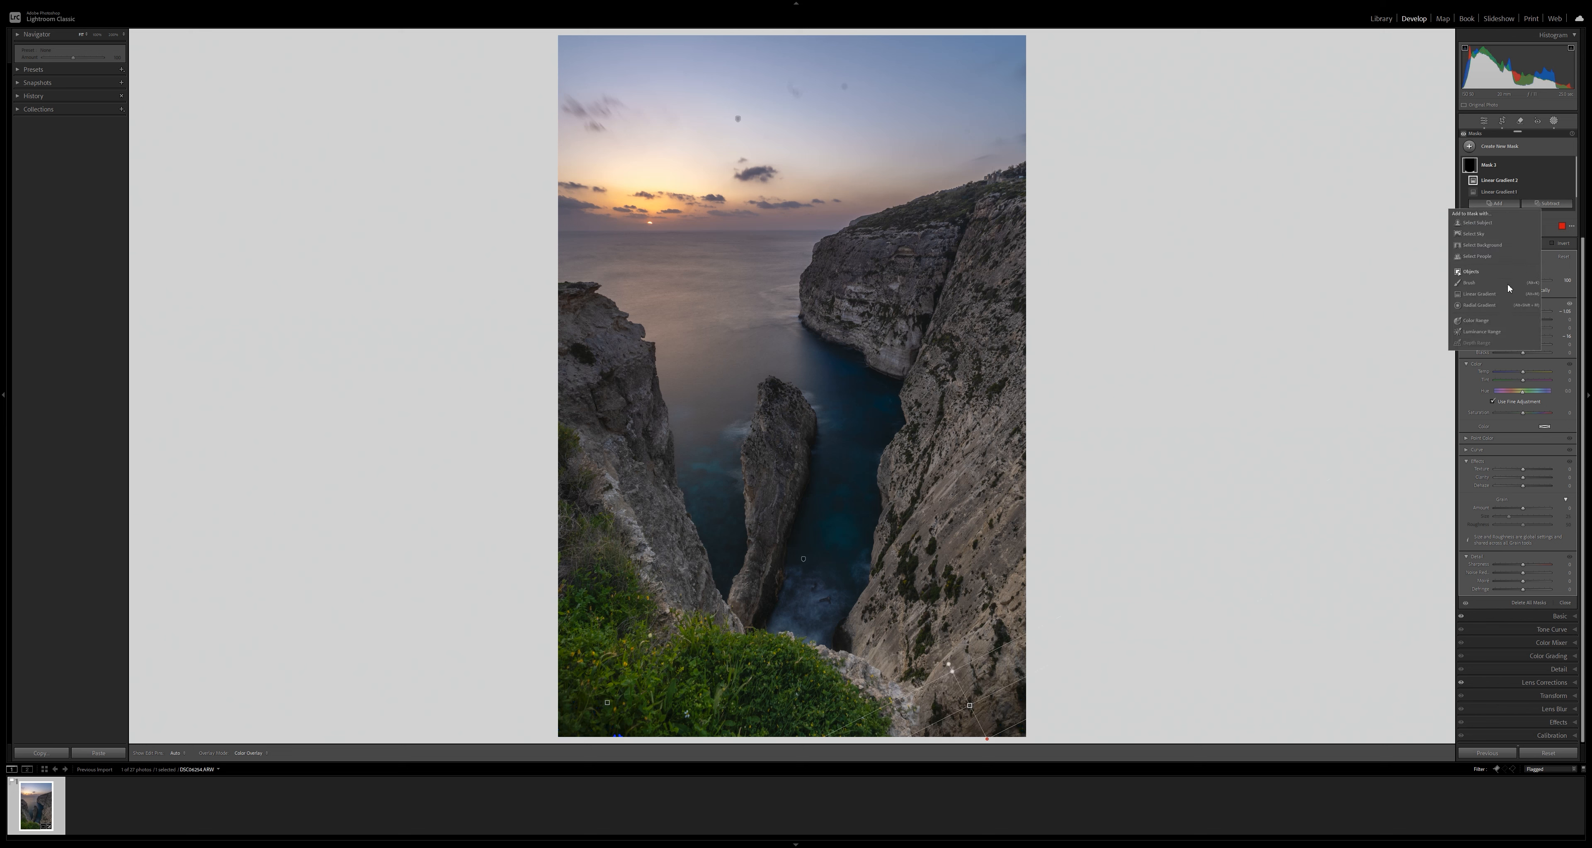
click(1496, 293)
drag(824, 40, 796, 57)
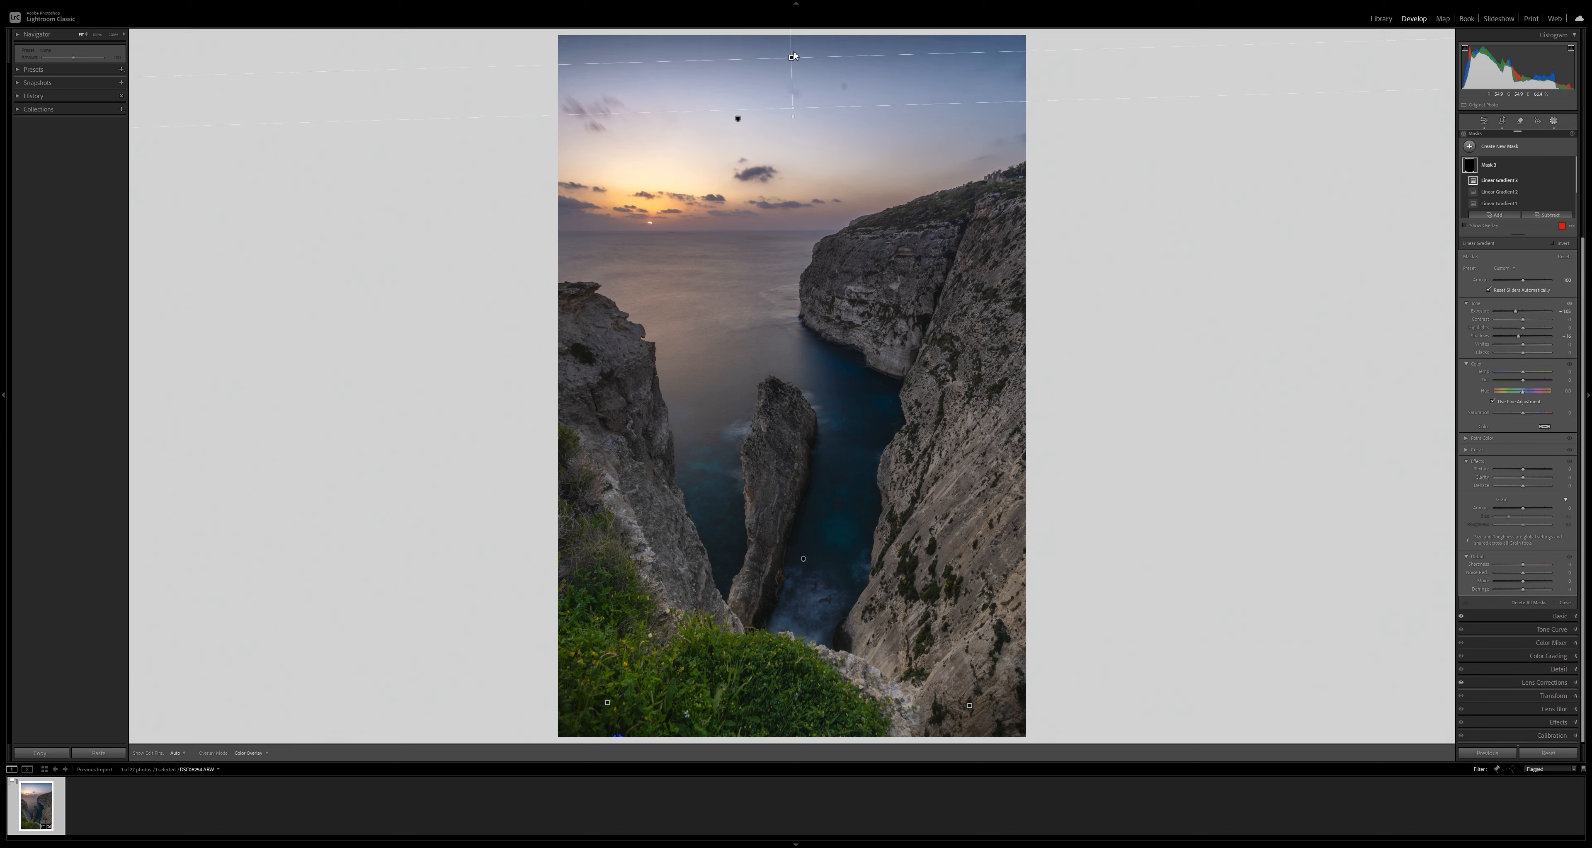
key(shift+w)
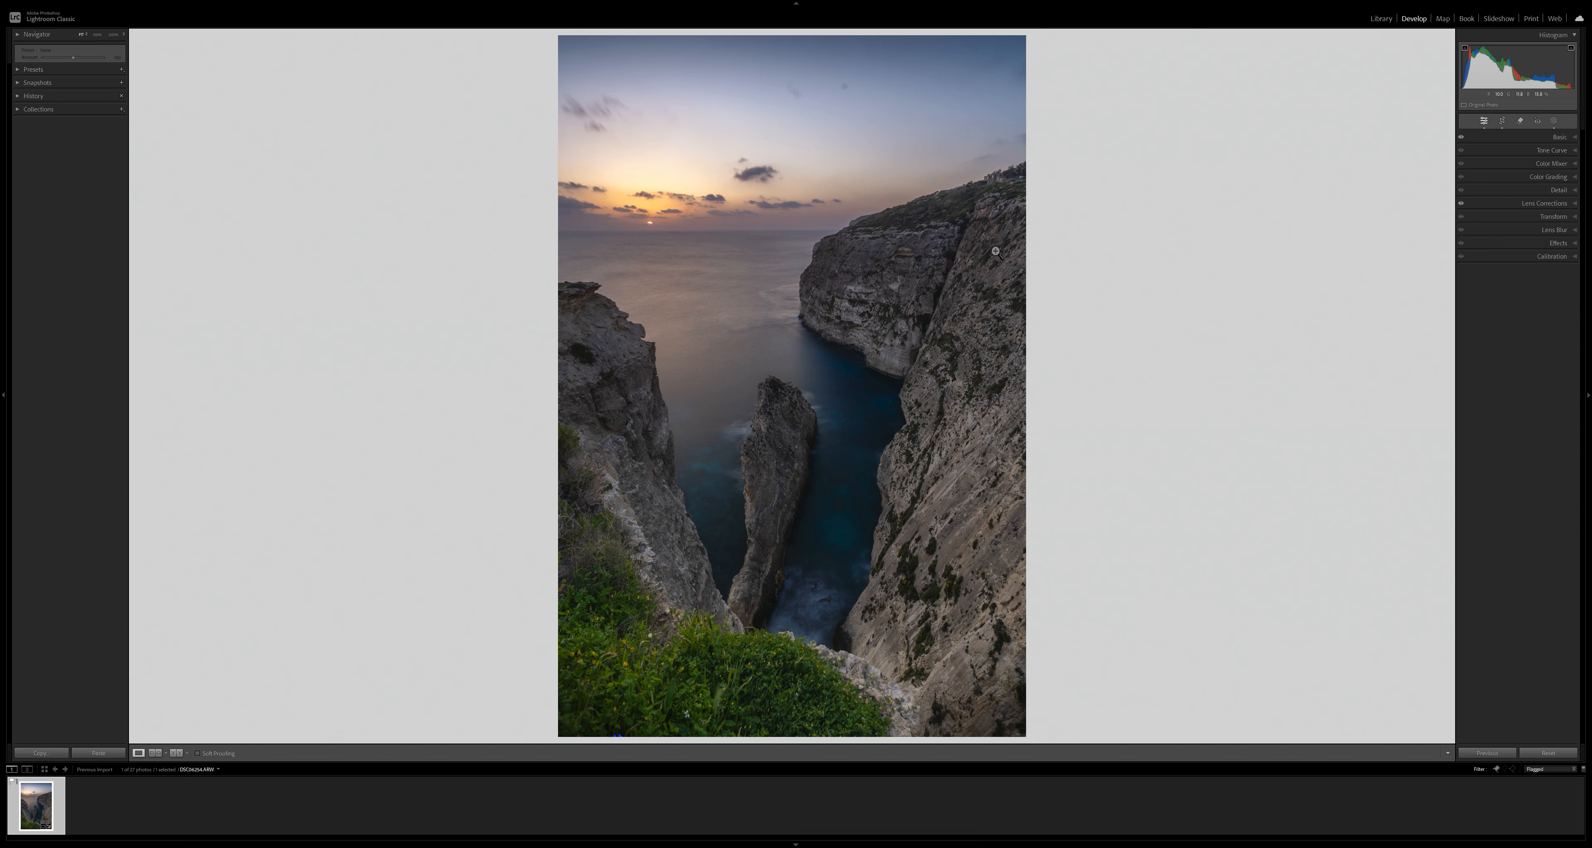
Step: Visualize dust spots with the Remove tool and lower the visualization threshold so the spots in the sky stand out
click(1520, 121)
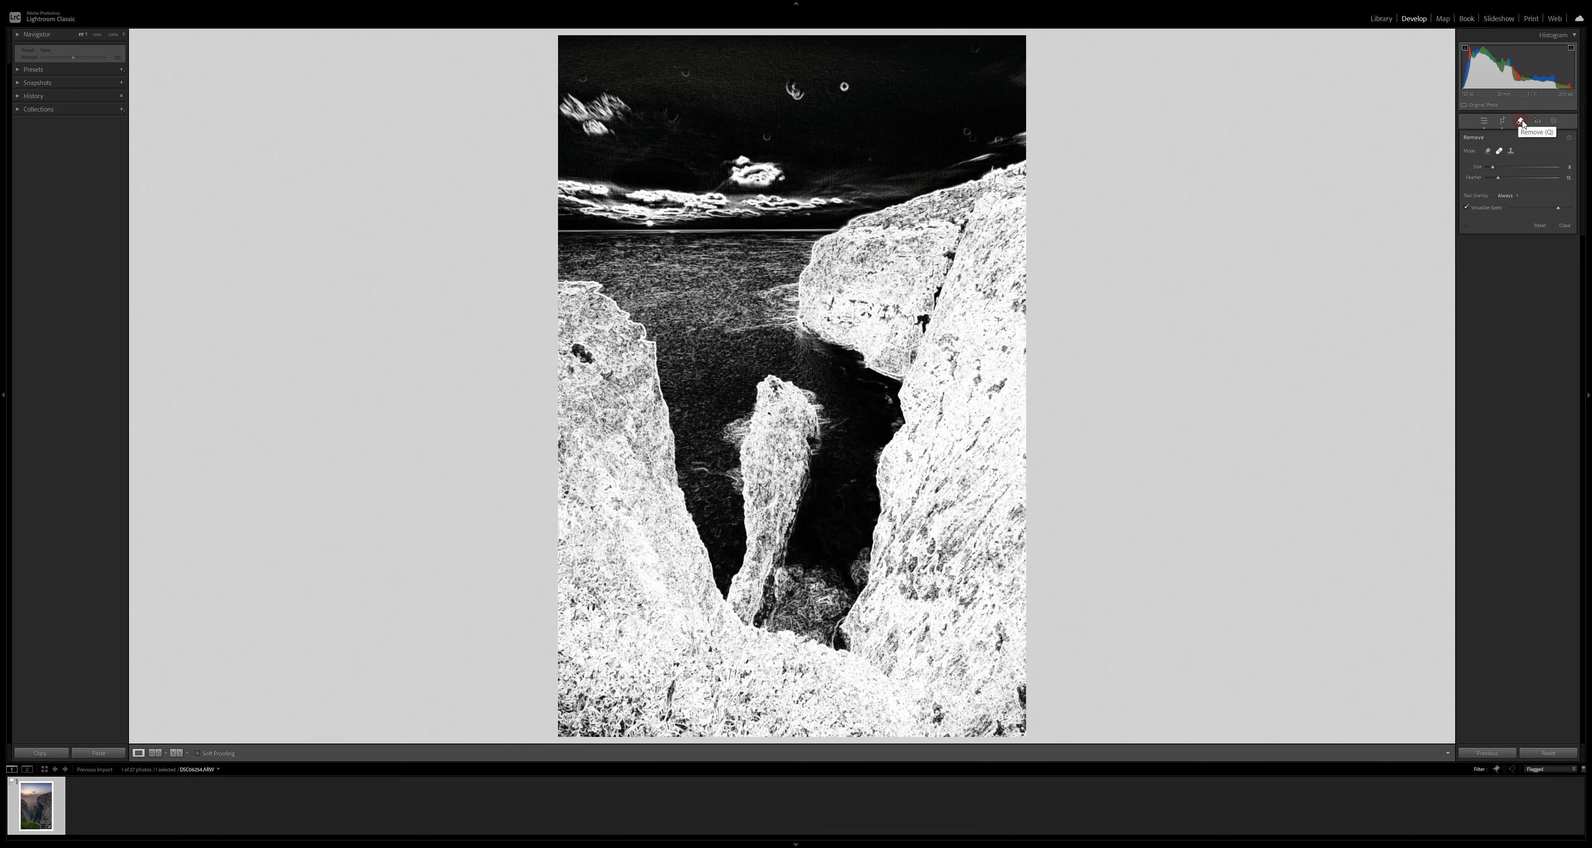
click(1524, 122)
click(1467, 208)
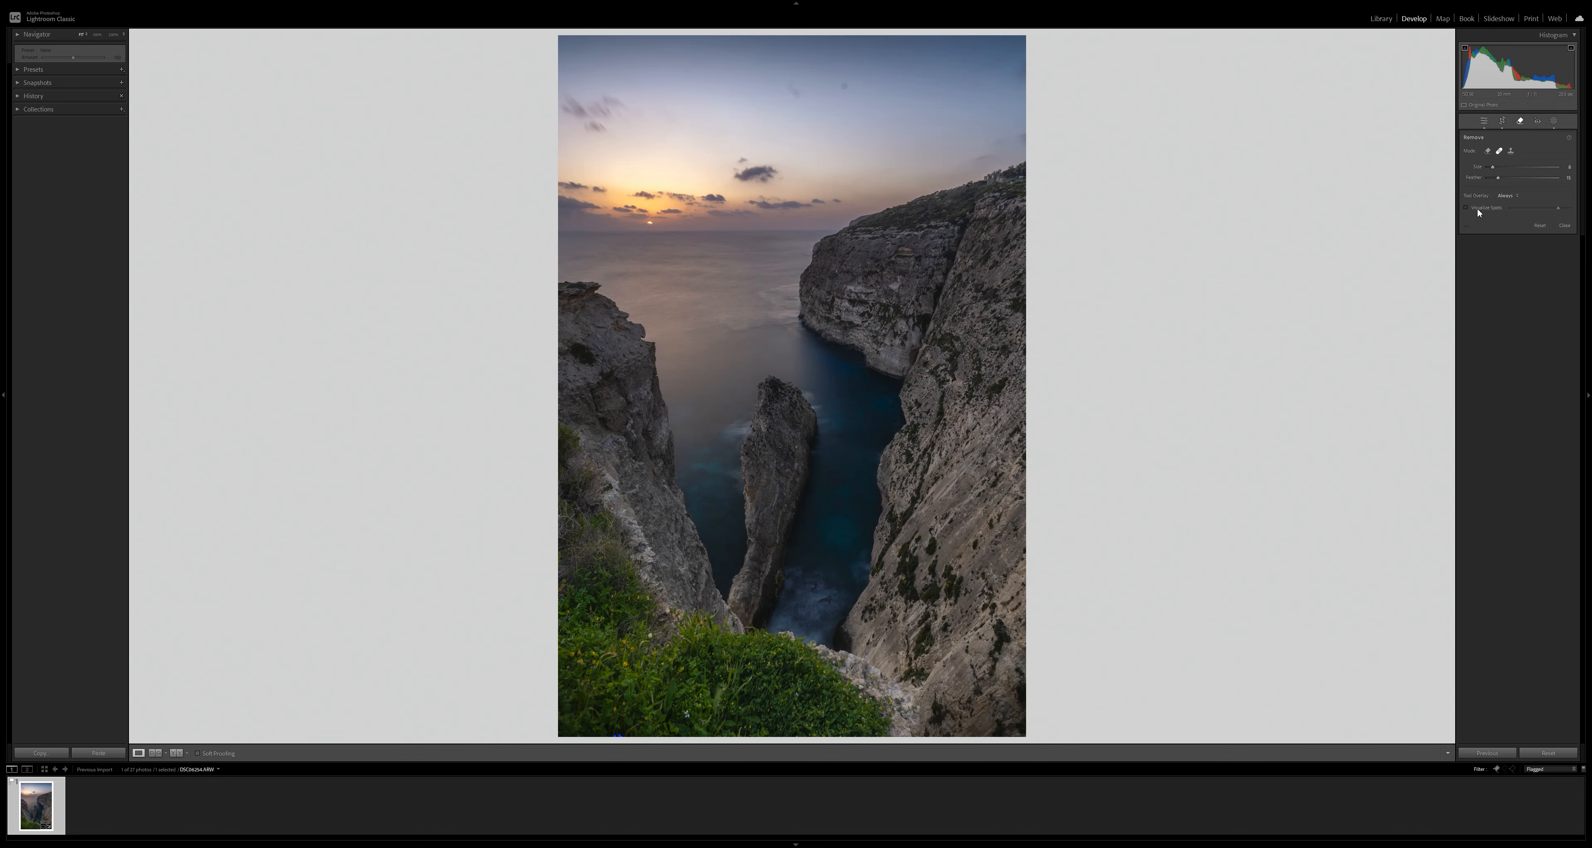
click(1467, 208)
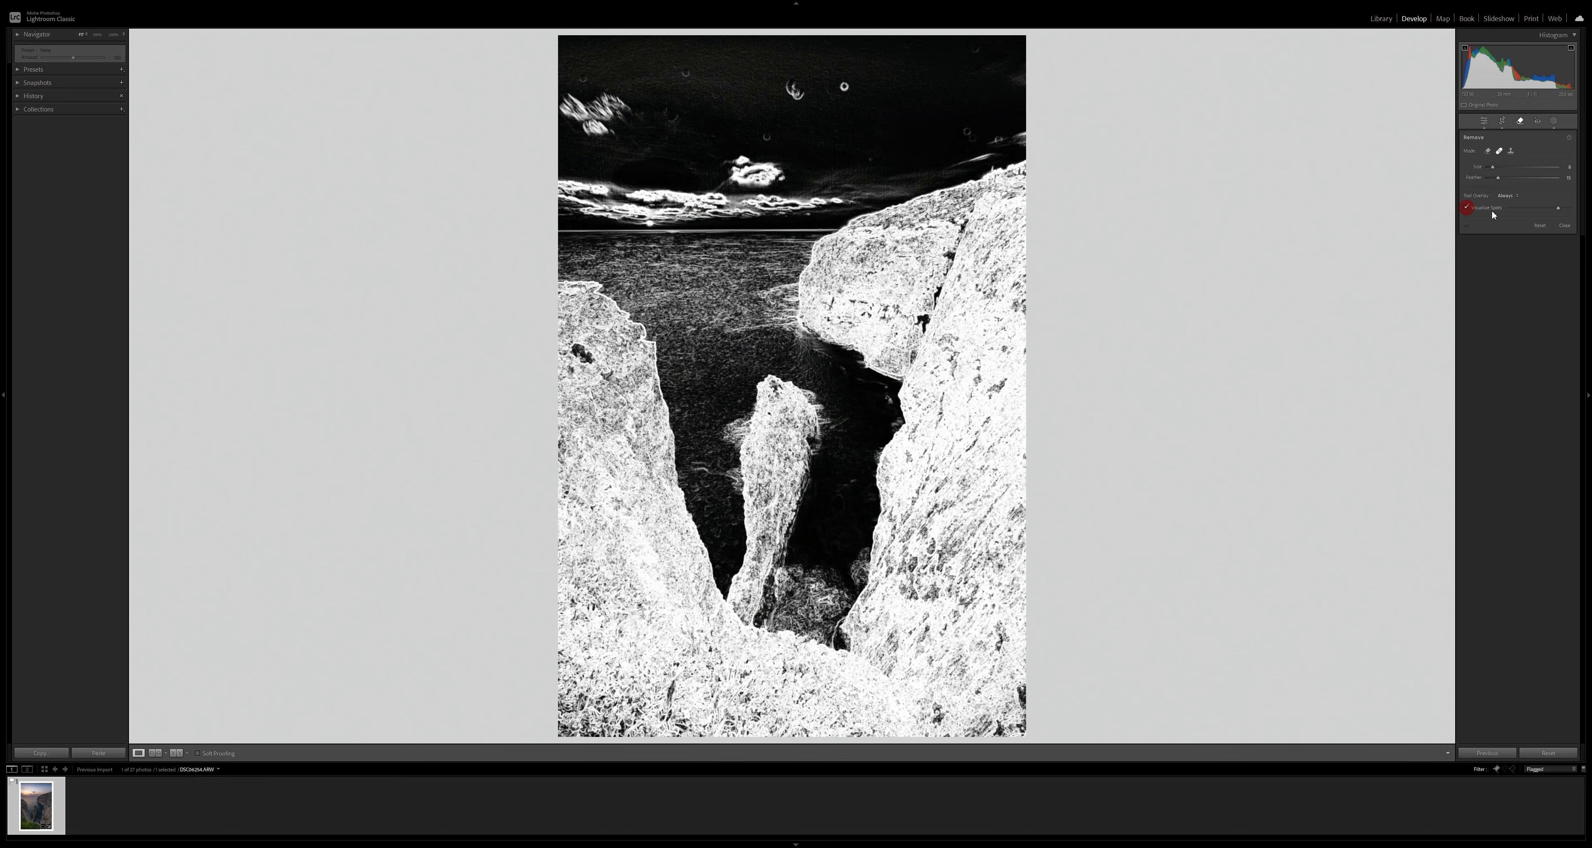
mouse_move(1559, 208)
mouse_down()
mouse_move(1528, 206)
mouse_move(1543, 209)
mouse_up()
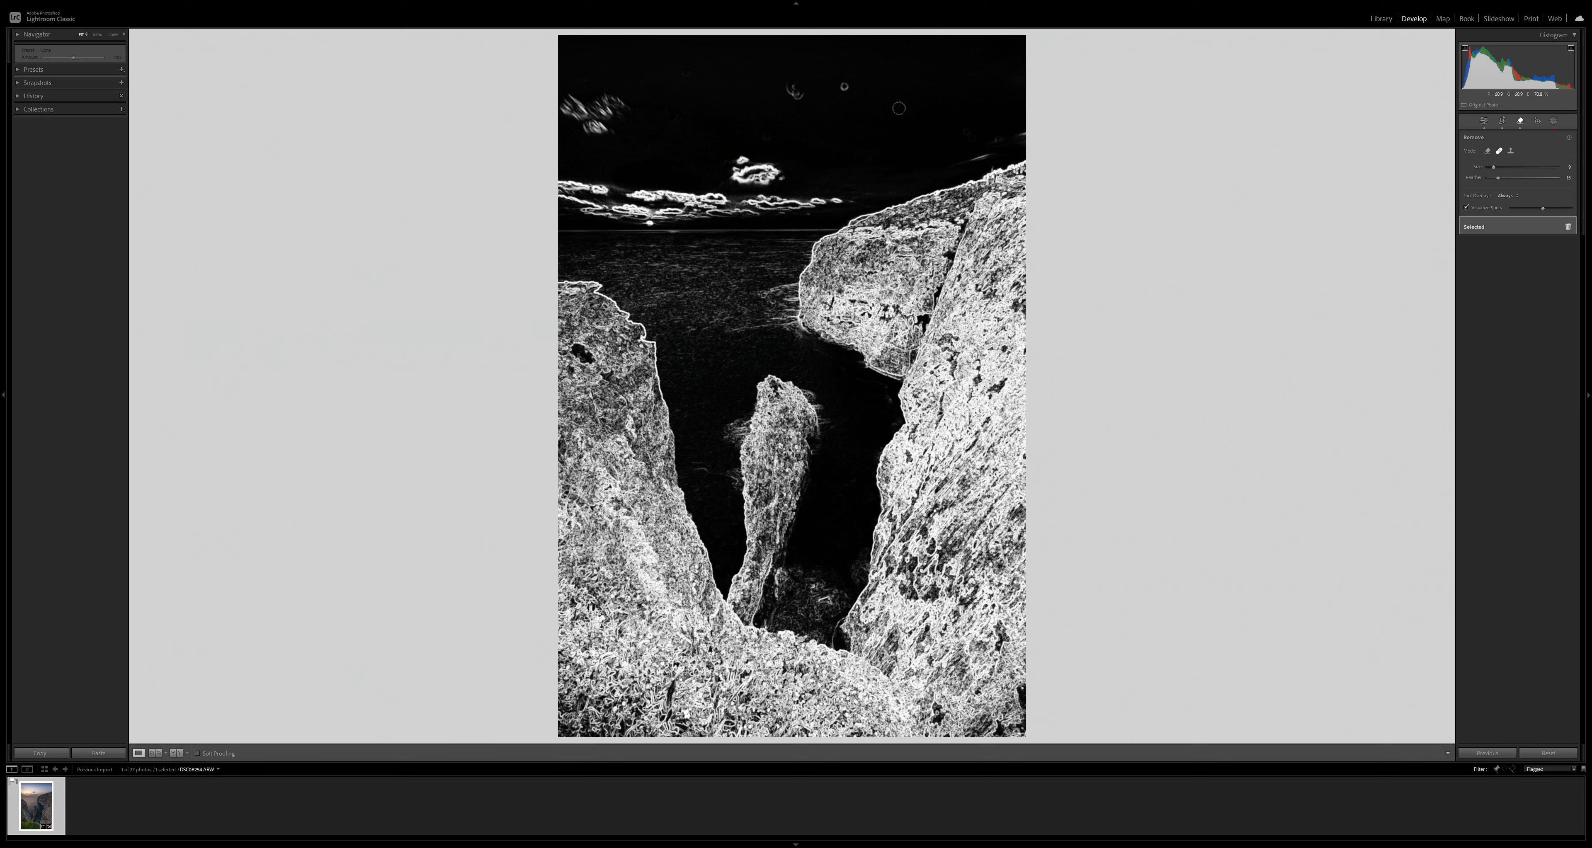
Step: Heal the two ring-shaped dust spots in the upper sky and leave the Remove tool
click(845, 86)
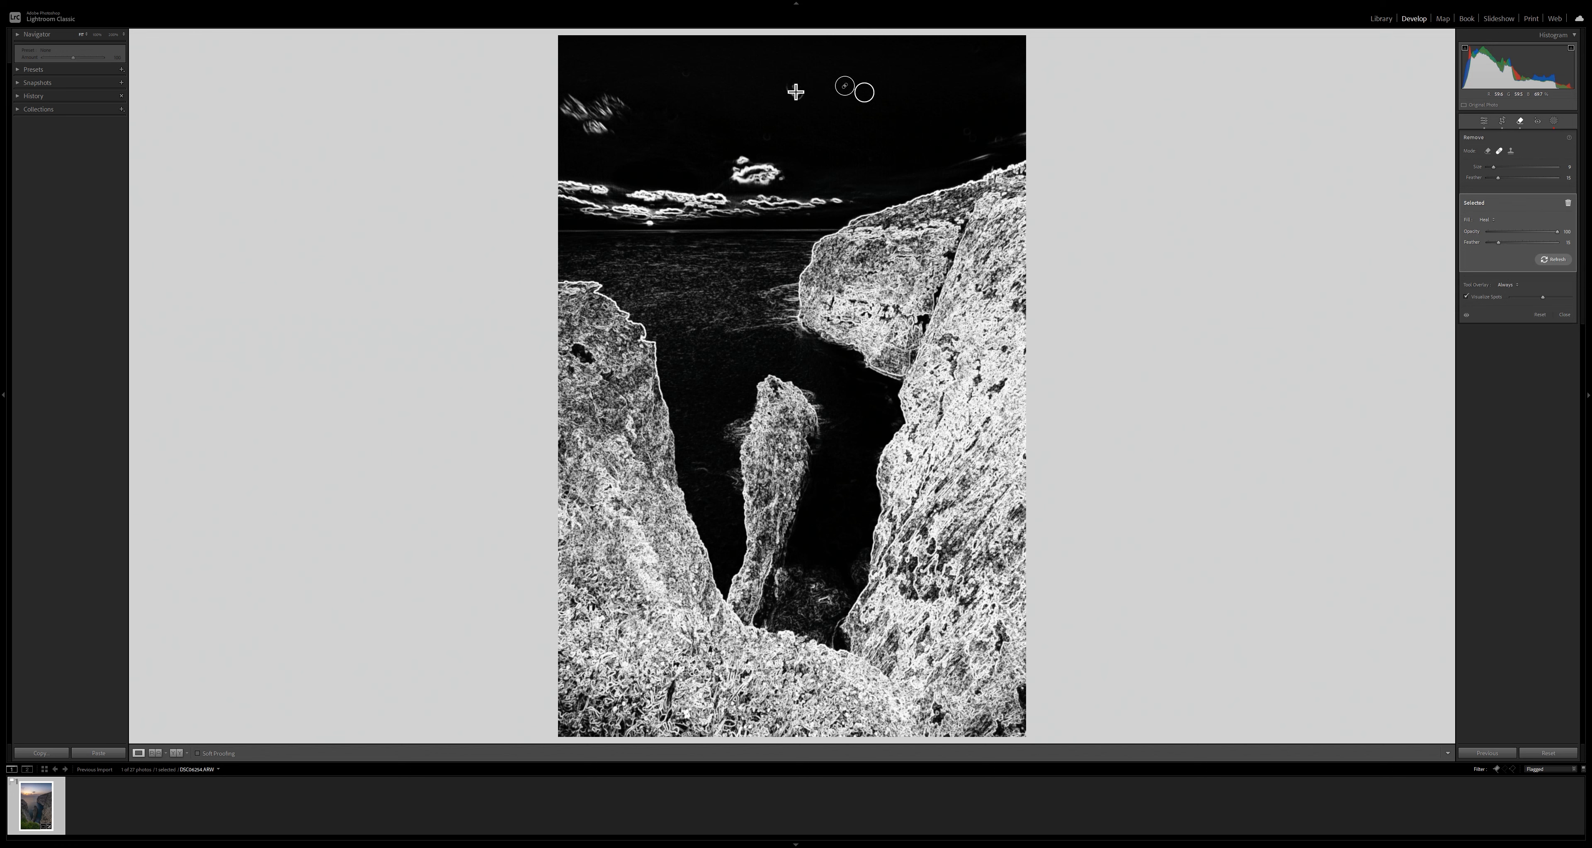
drag(792, 88, 802, 97)
key(q)
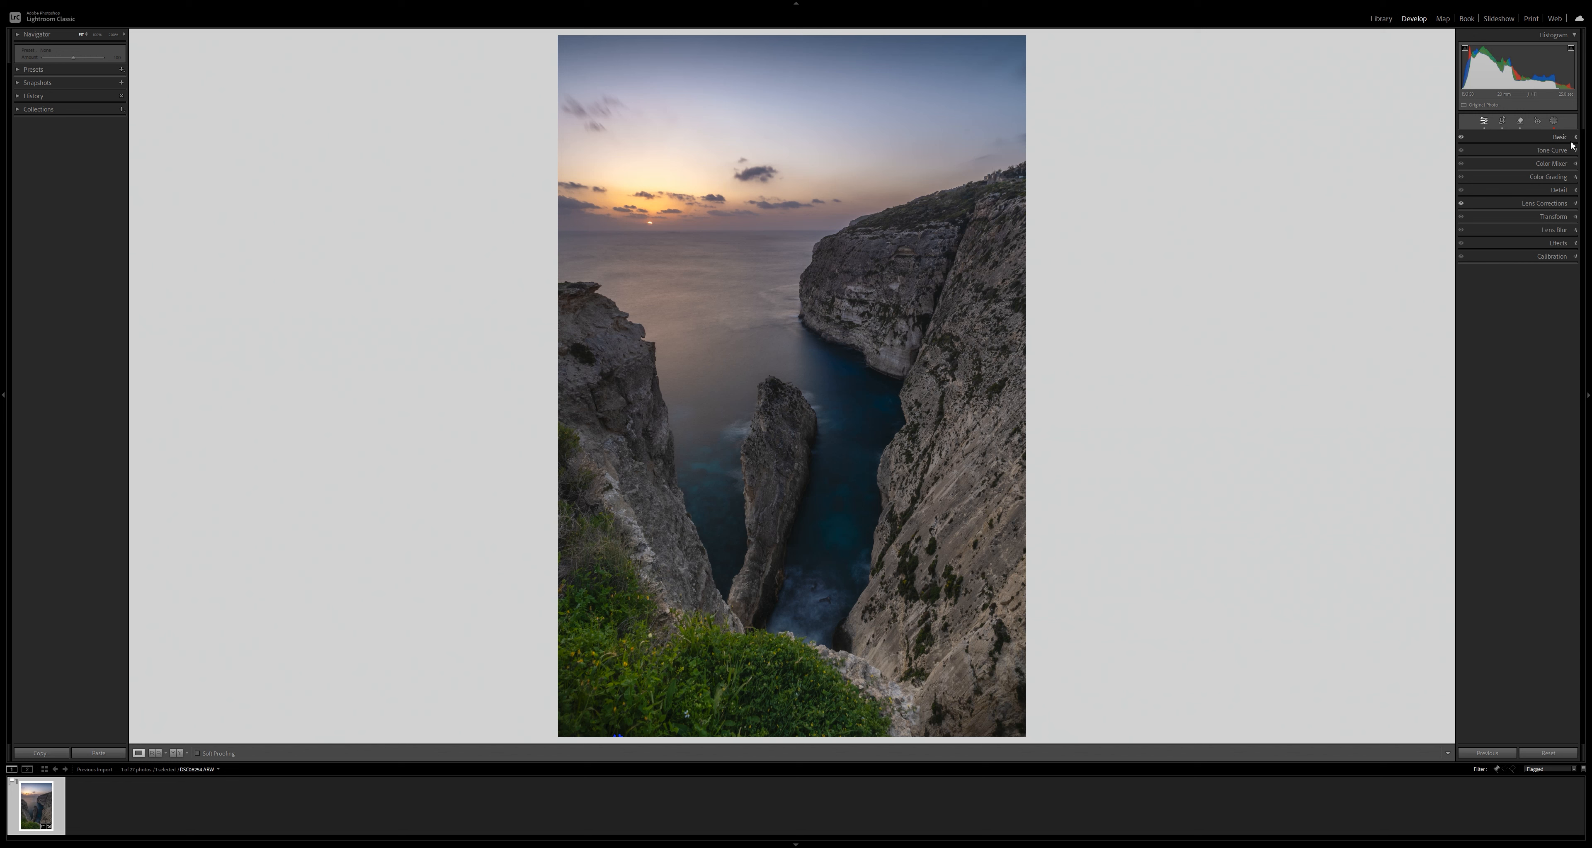
Step: Raise the sharpening Masking amount to limit sharpening to the photo's edges
click(1577, 190)
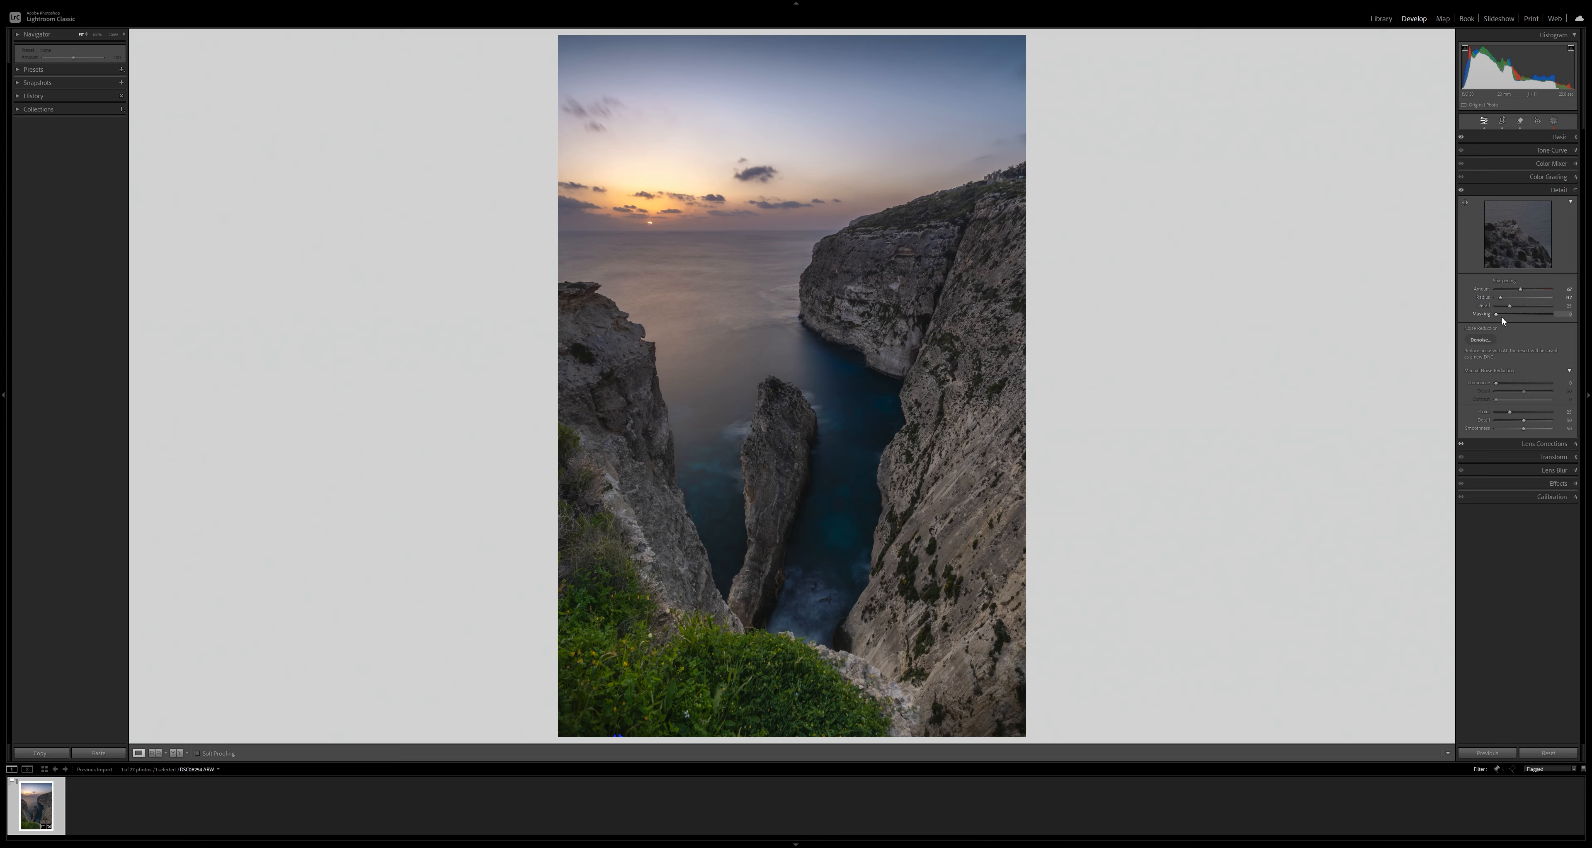
drag(1500, 314, 1538, 314)
click(1576, 188)
Step: Adjust individual colors in the Color Mixer, lowering the hue of the yellows and raising their saturation slightly
click(1571, 178)
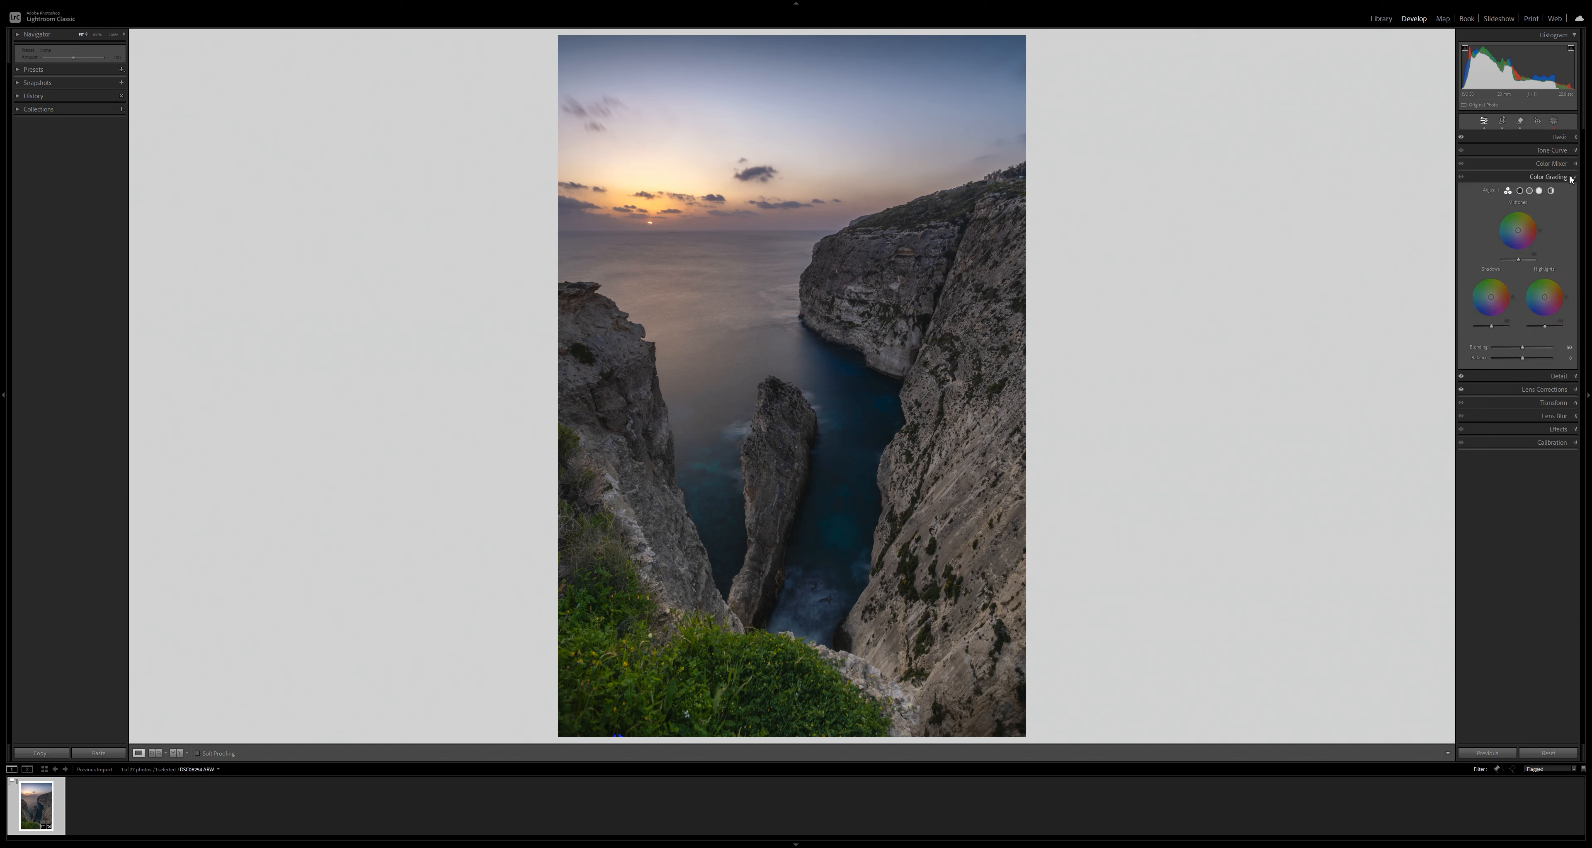
click(1570, 177)
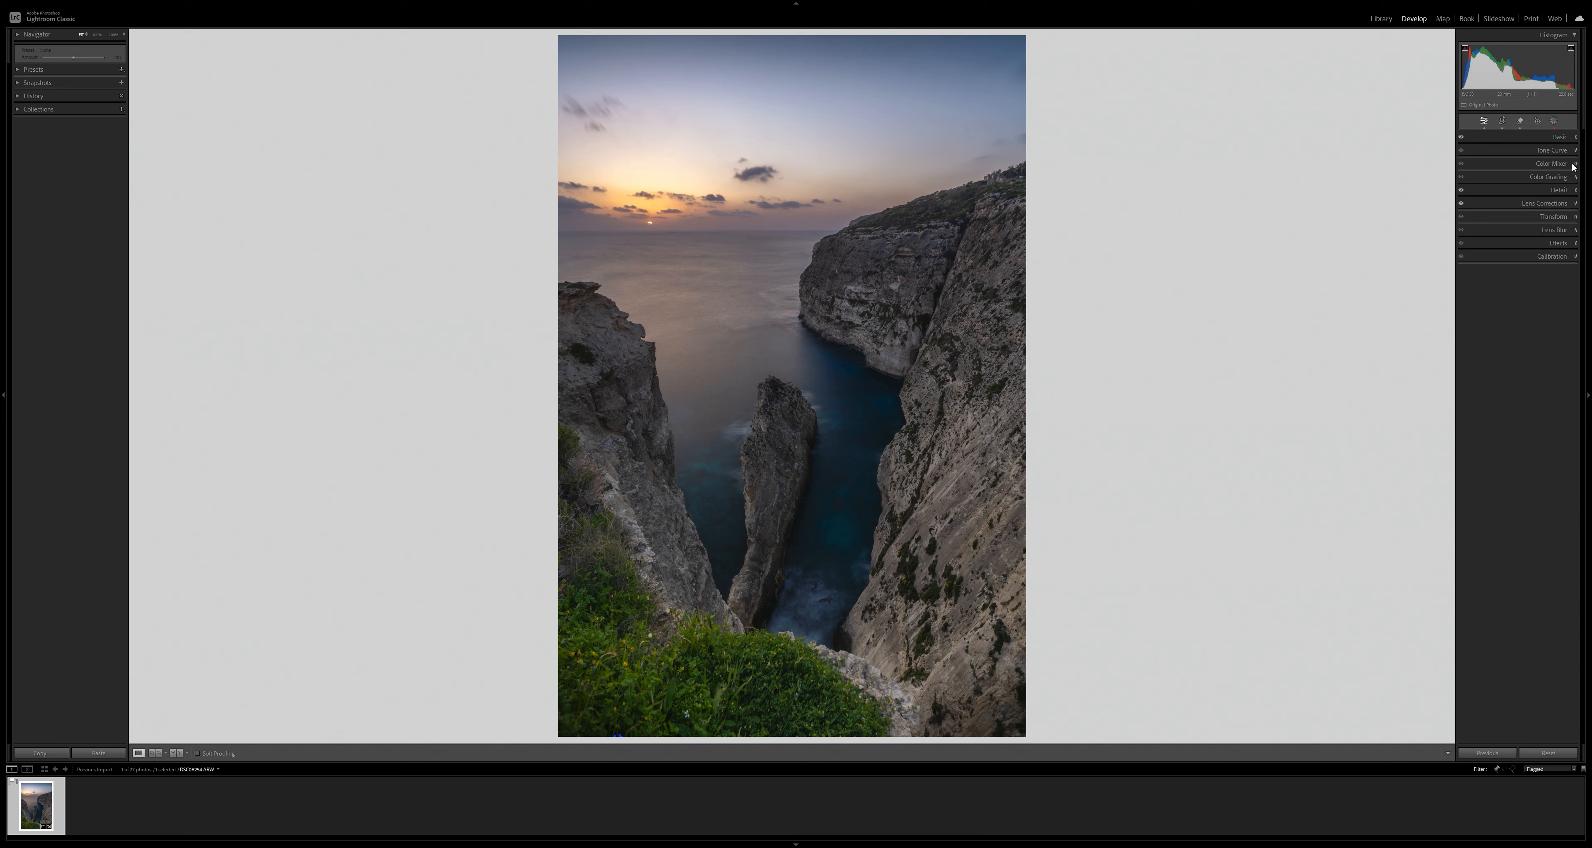
click(1572, 166)
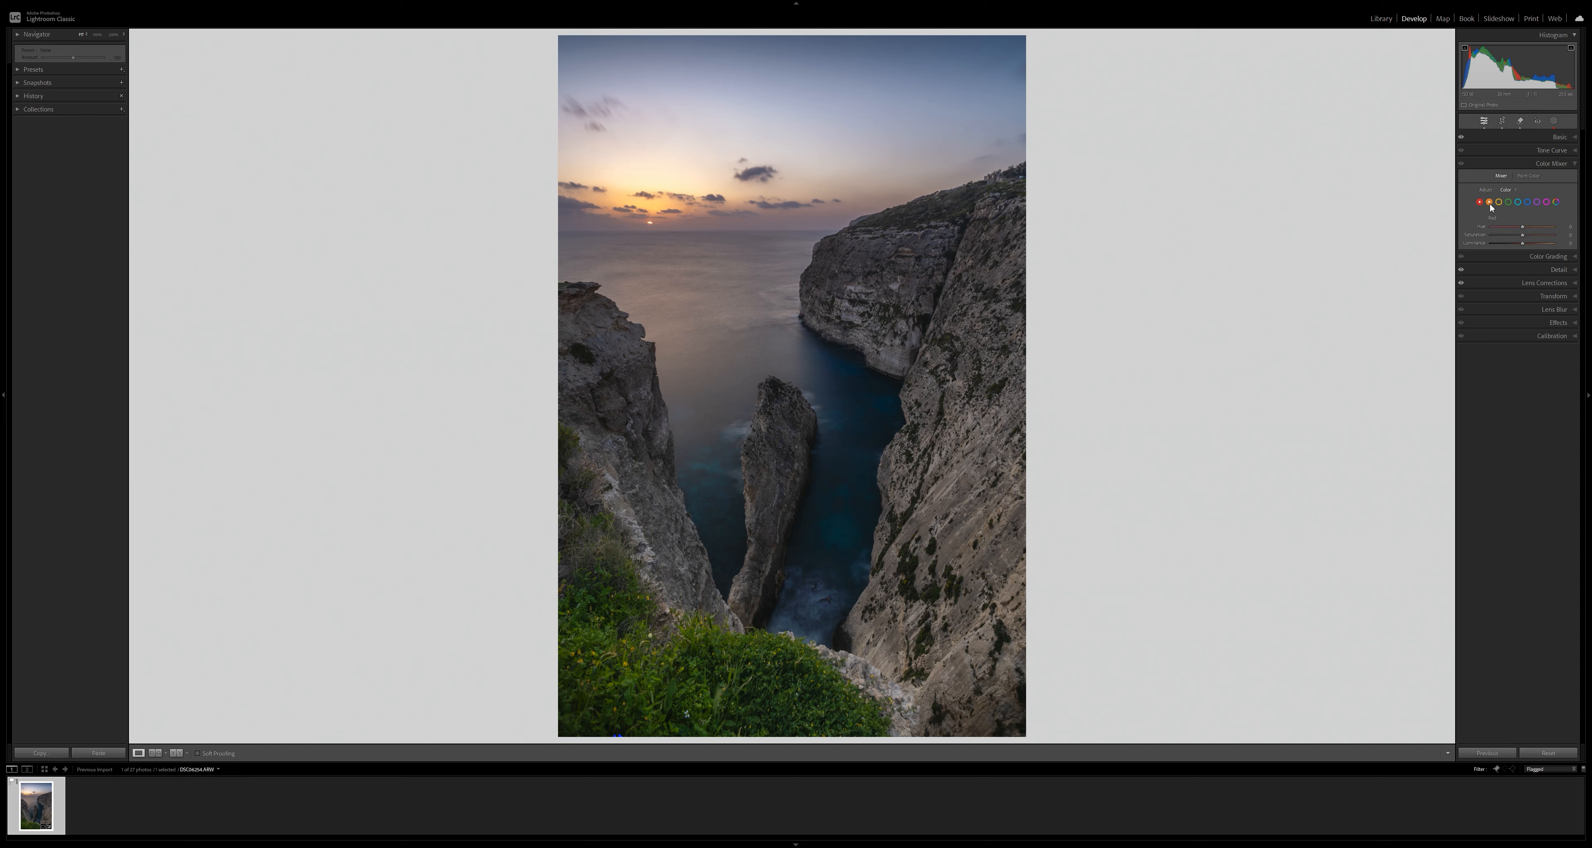
click(1547, 203)
Step: Toggle the Color Mixer adjustments off and on repeatedly to compare their effect on the photo
click(1462, 166)
click(1462, 166)
click(1462, 166)
click(1462, 166)
click(1462, 166)
click(1462, 166)
click(1463, 165)
click(1462, 166)
click(1463, 166)
click(1463, 166)
click(1462, 166)
Step: Compare the original and edited photo side by side in the Before and After view
click(176, 754)
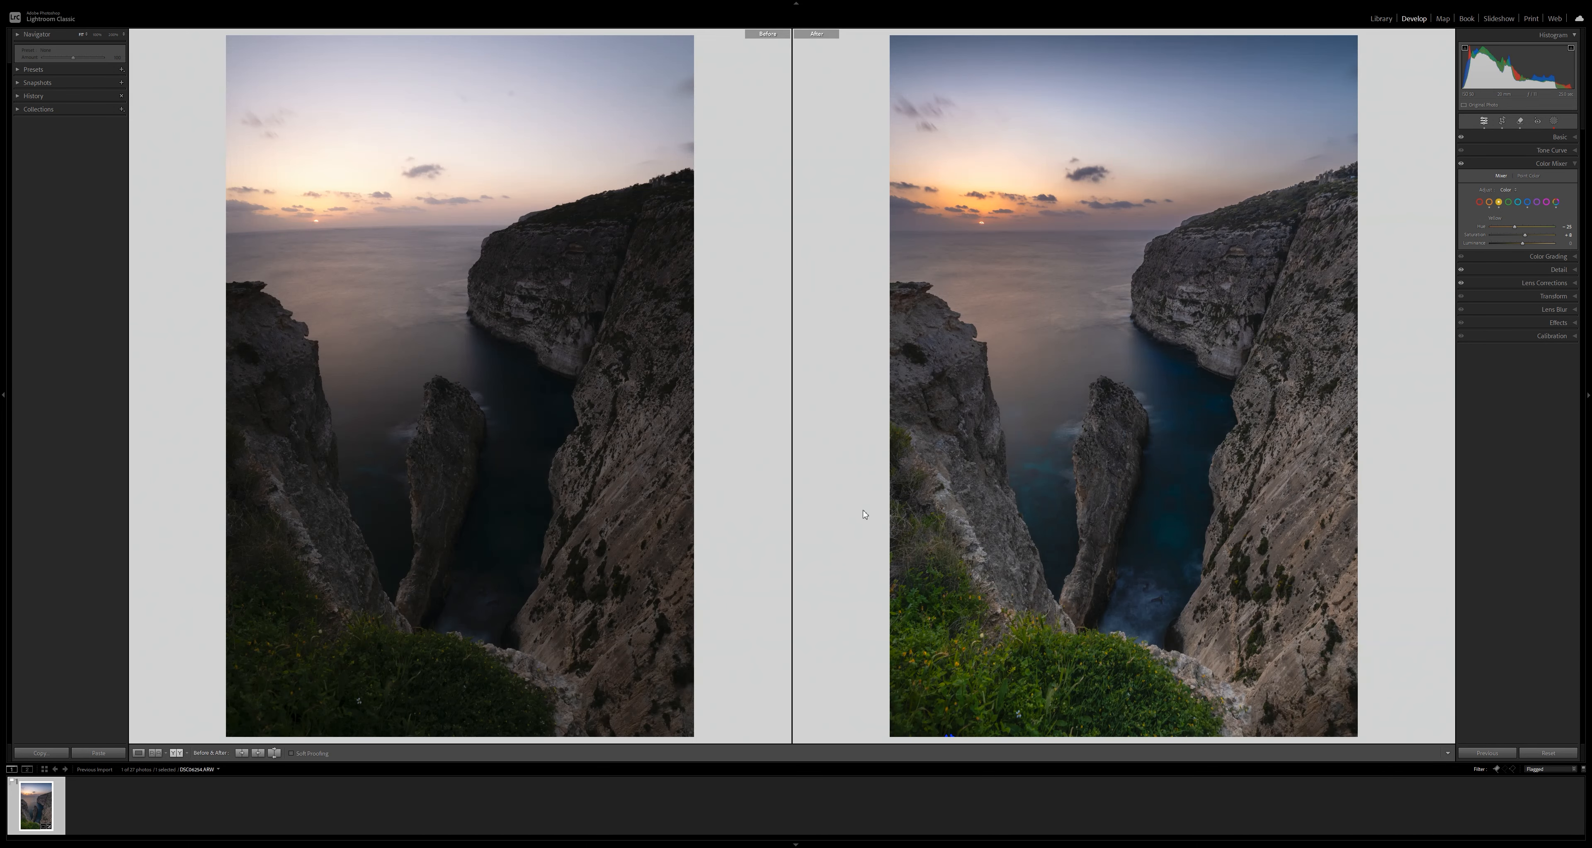
click(1558, 272)
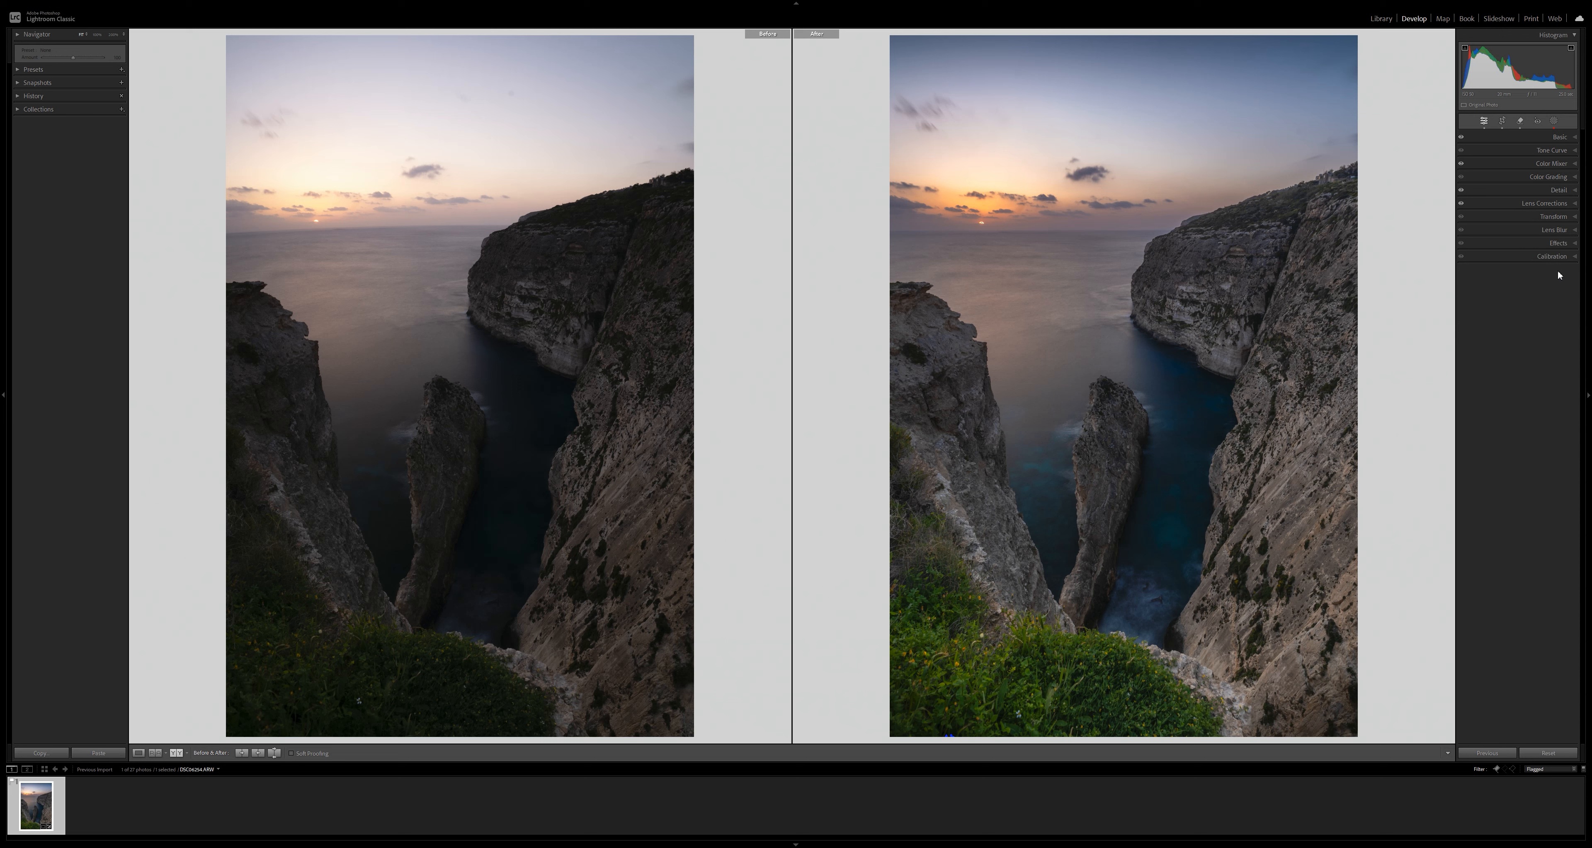